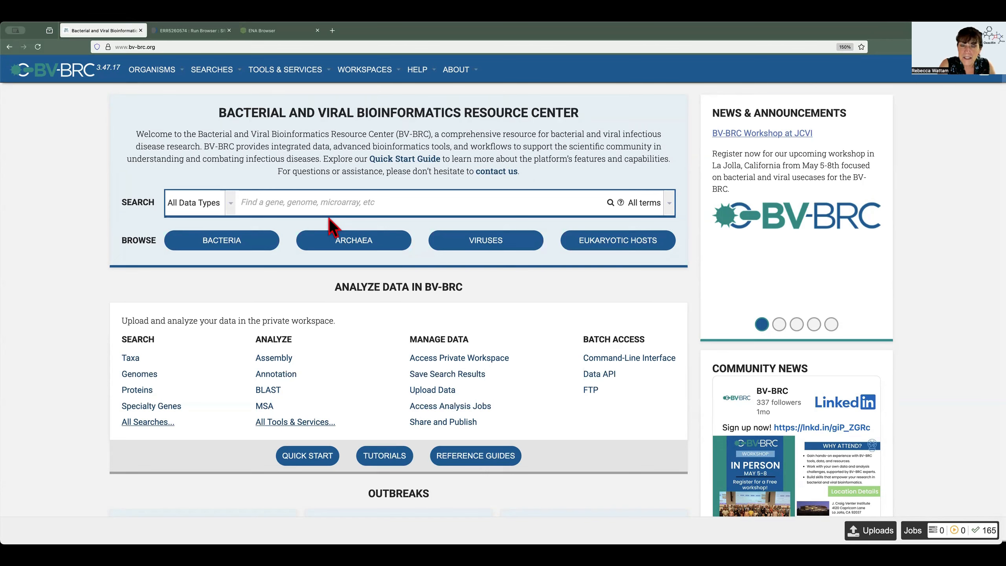
Search all data types for ANL2025 and open the Streptococcus pneumoniae ANL2025 genome page
type("AN")
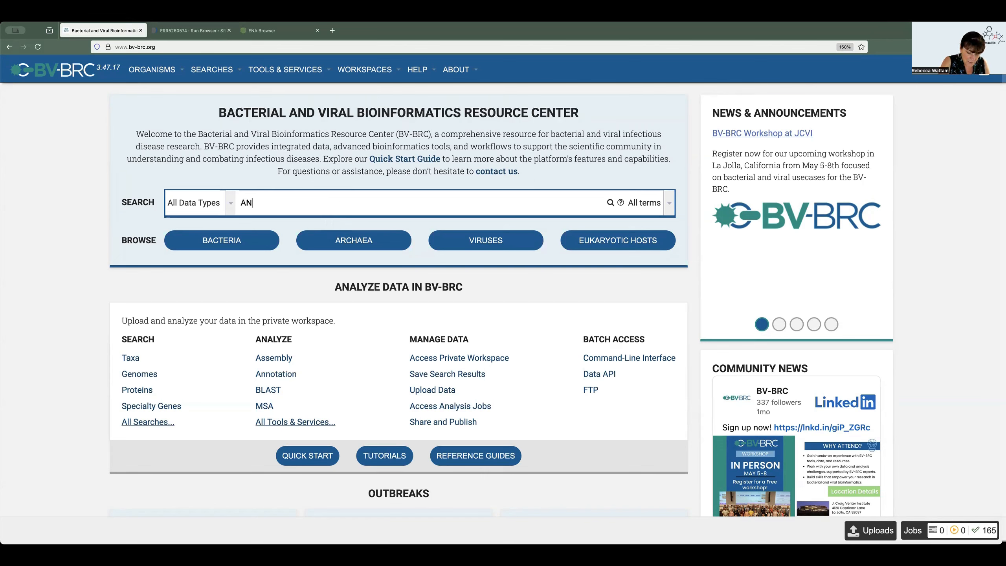
type("L2025")
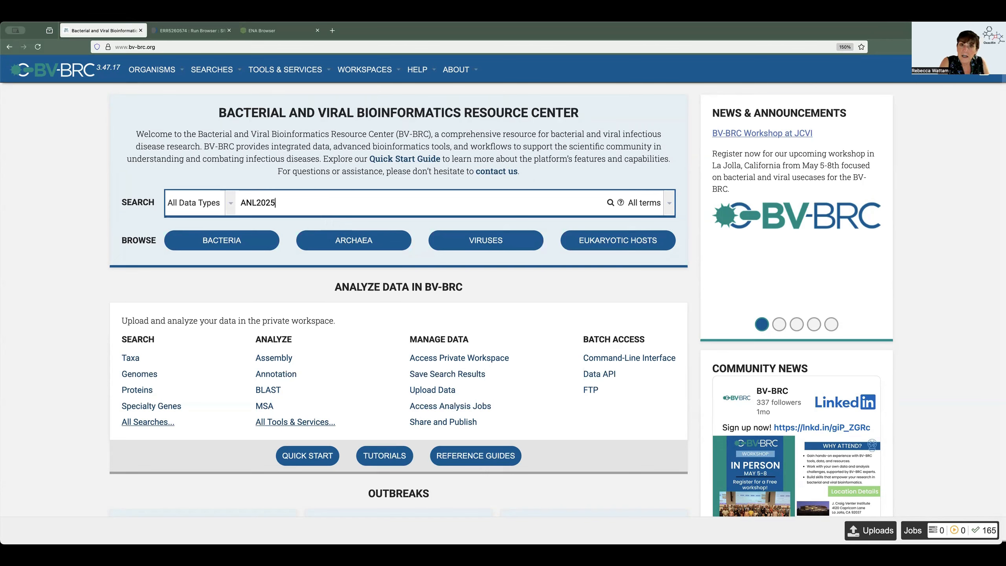
key("Return")
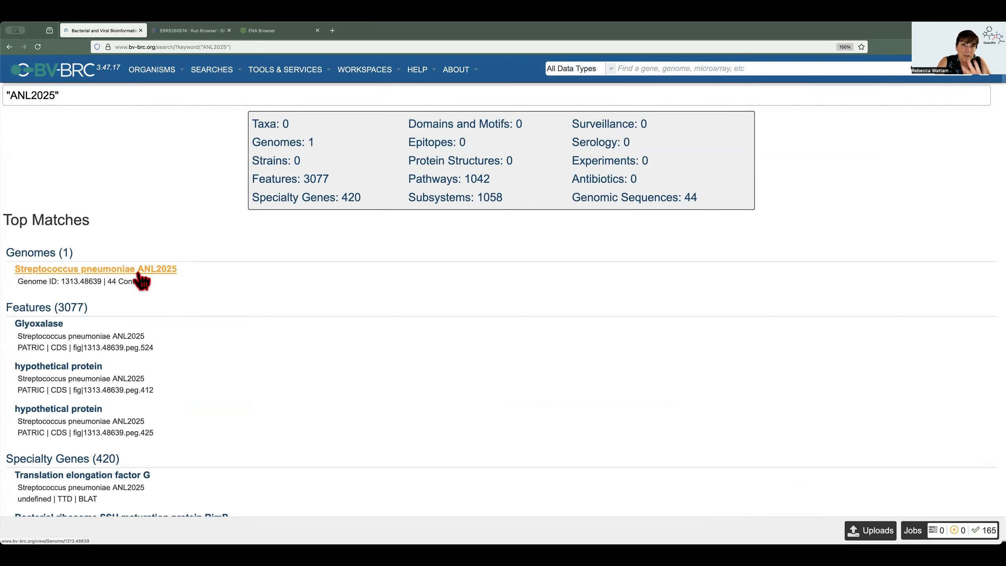
left_click(115, 272)
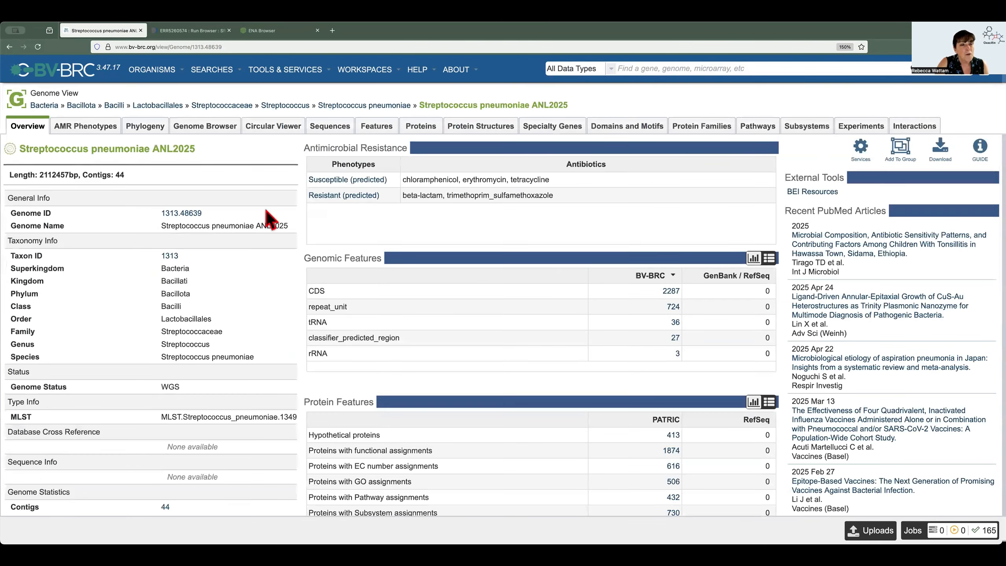
Run the Similar Genome Finder on Streptococcus pneumoniae ANL2025, using its copied genome ID 1313.48639, against reference and representative genomes
left_click_drag(202, 213, 159, 214)
key("ctrl+c")
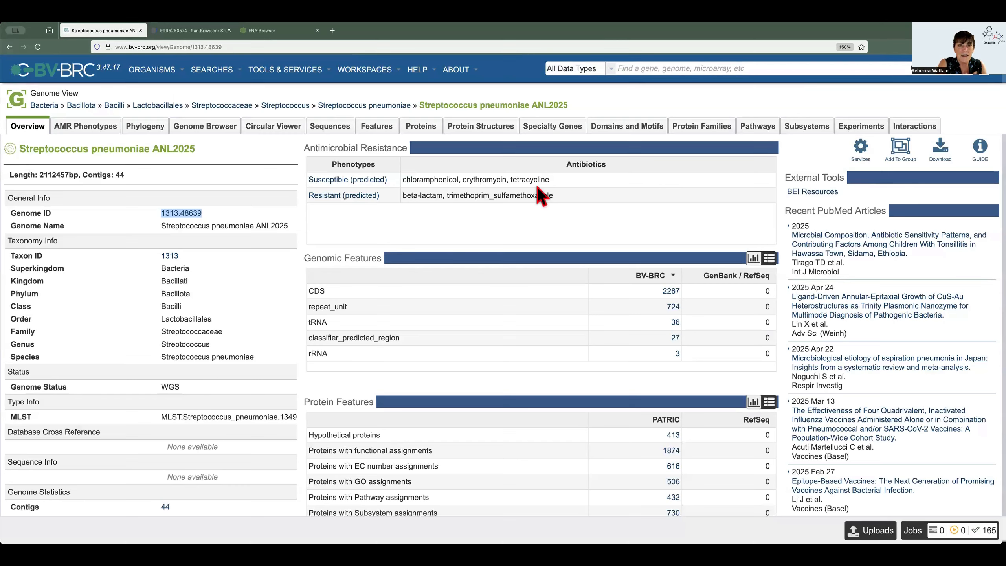
left_click(310, 76)
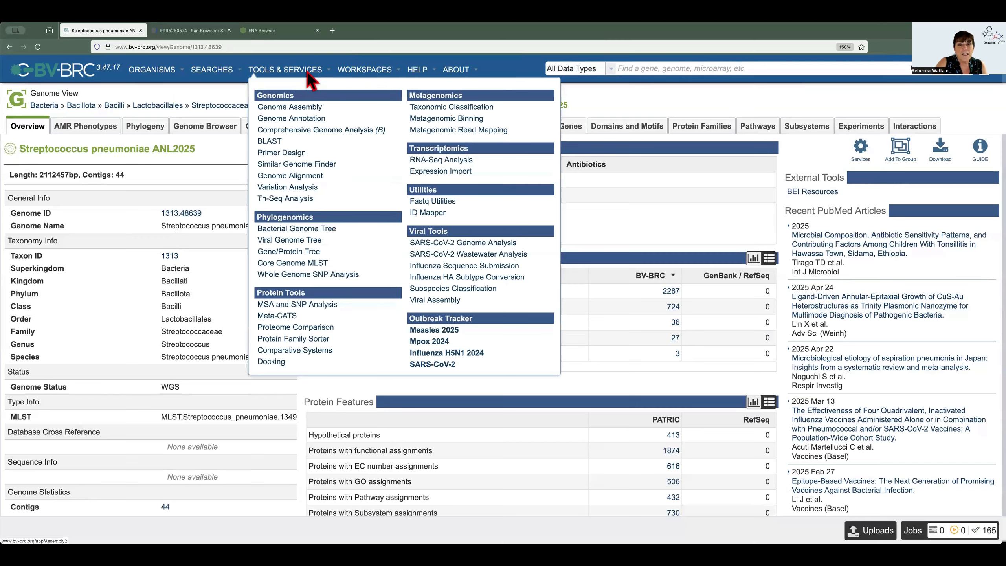
left_click(309, 166)
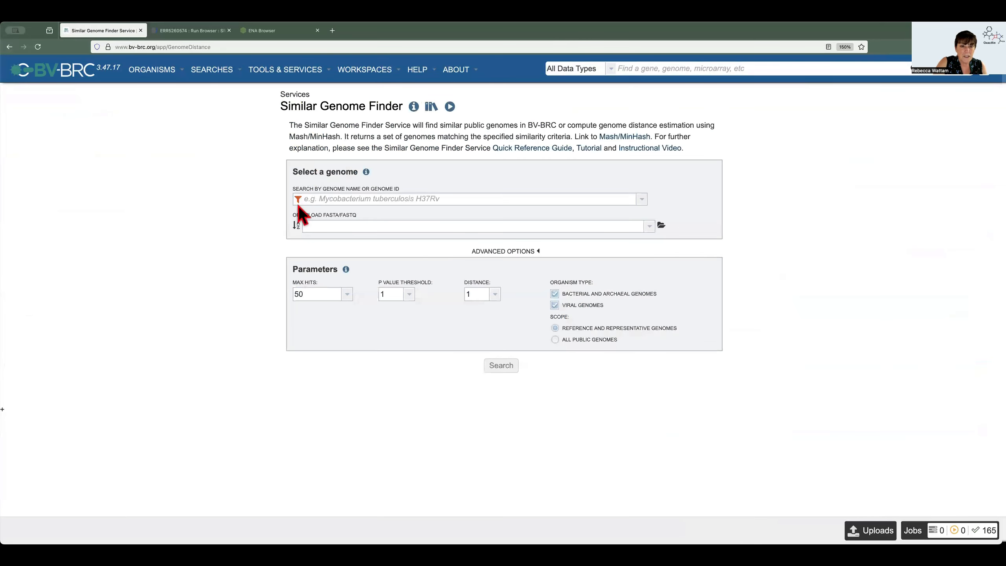
left_click(311, 198)
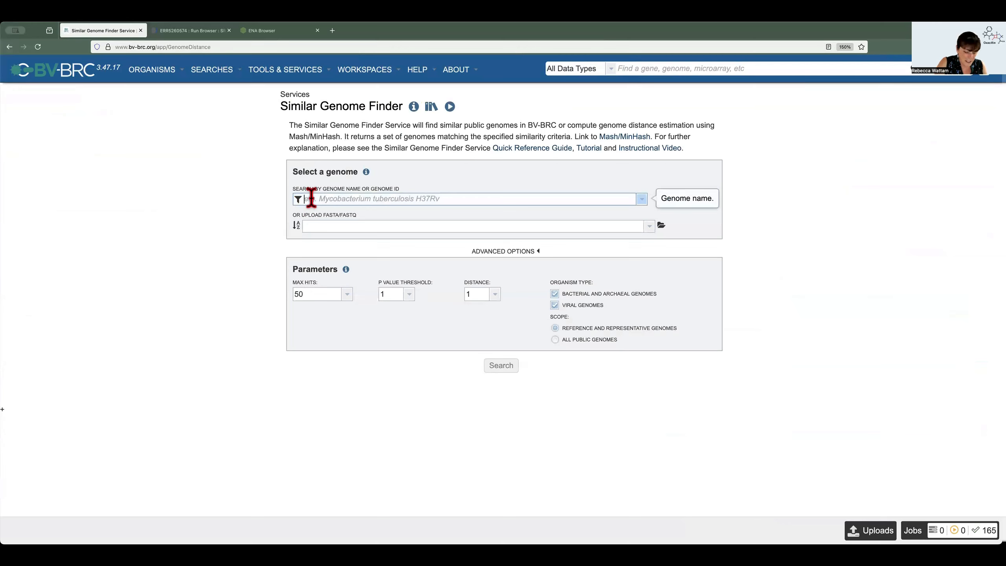
key("ctrl+v")
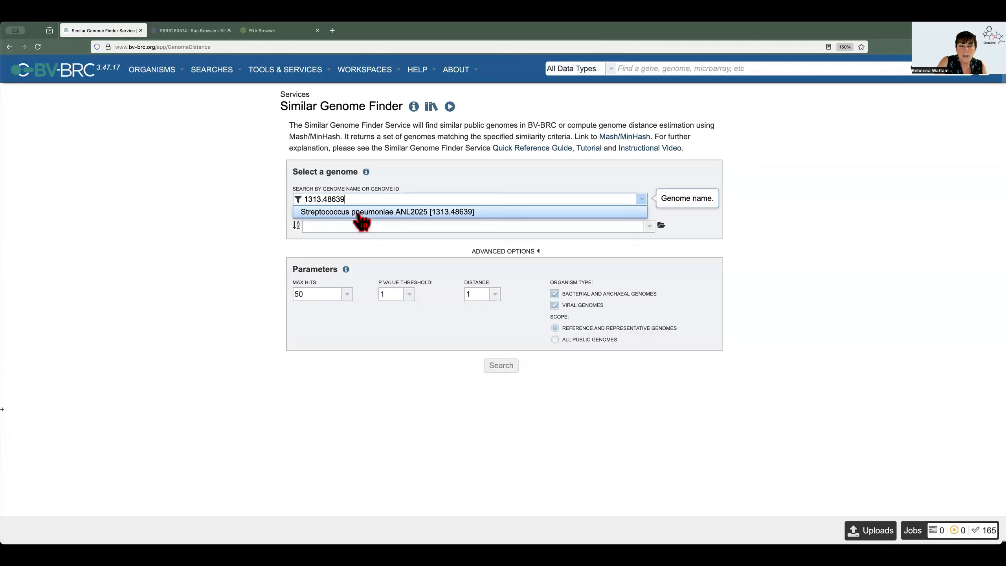
left_click(360, 211)
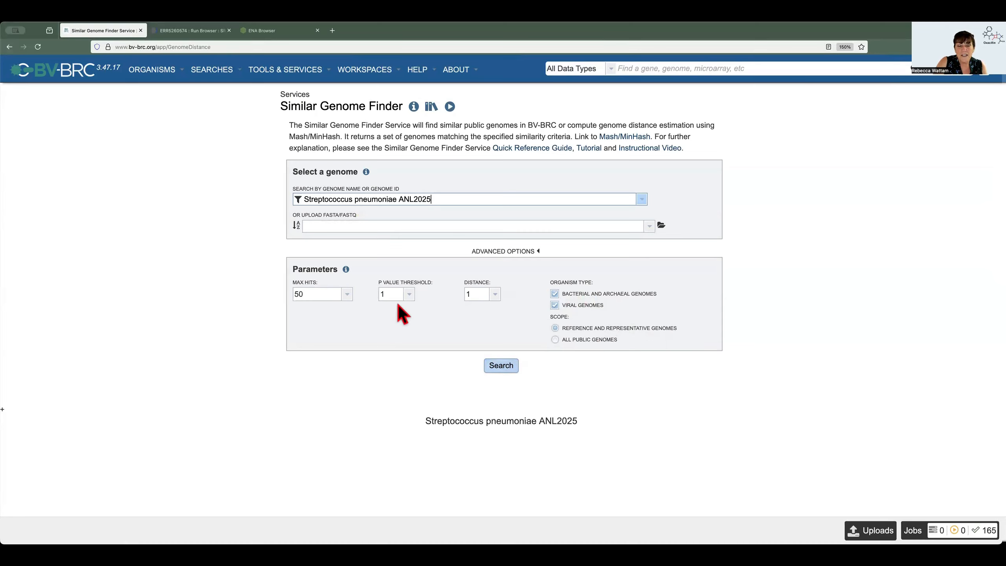
left_click(501, 370)
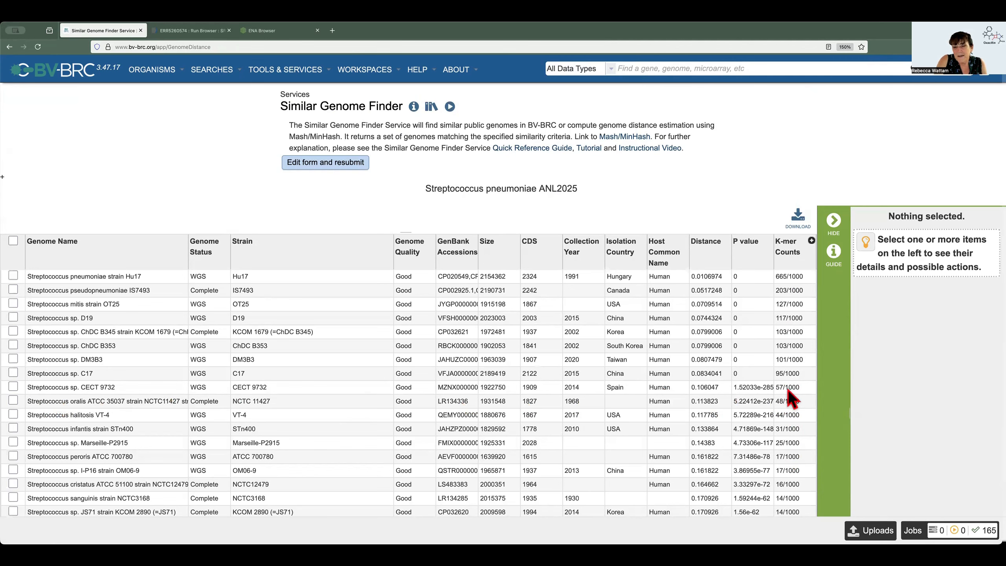
Save the first nine matching genomes, from strain Hu17 through CECT 9732, to a new genome group named "Reference Streptococcus pneumoniae"
left_click(13, 387)
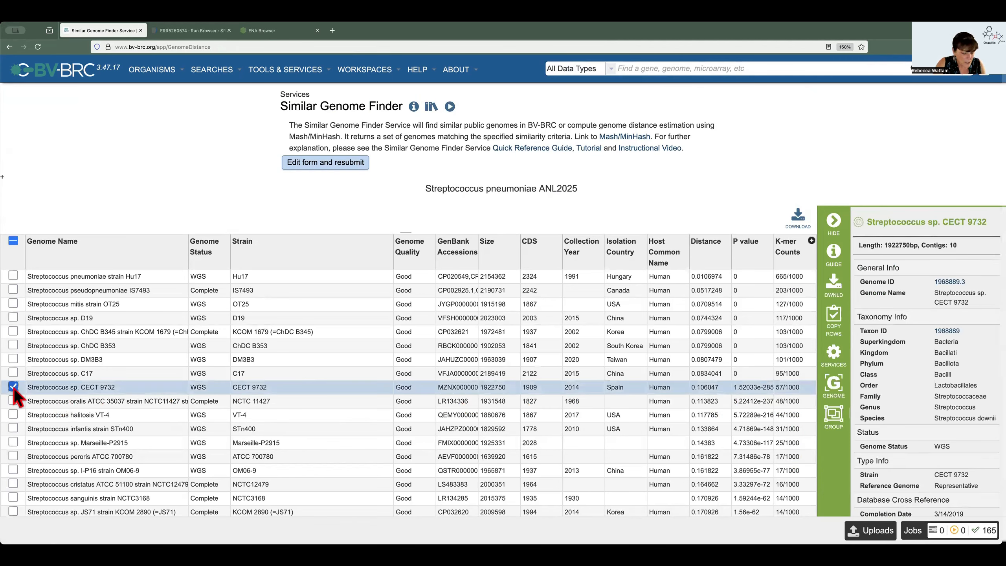
left_click(13, 275, "shift")
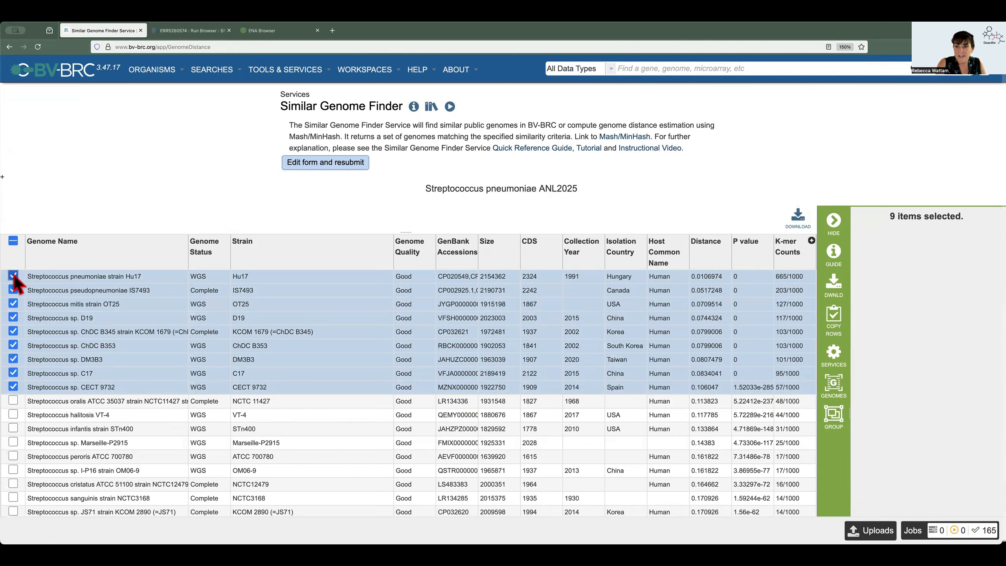
left_click(843, 426)
left_click(608, 282)
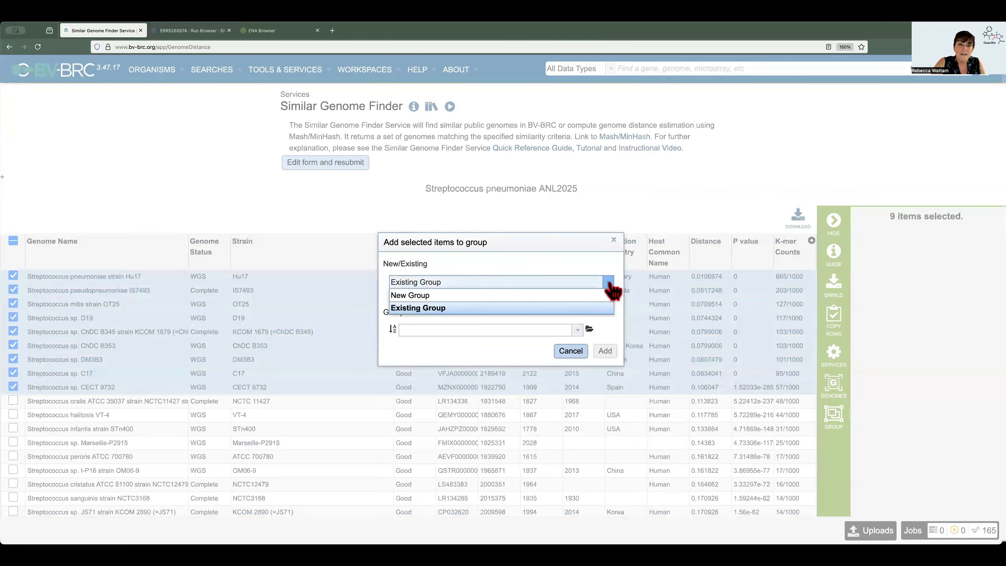
left_click(458, 295)
left_click(410, 354)
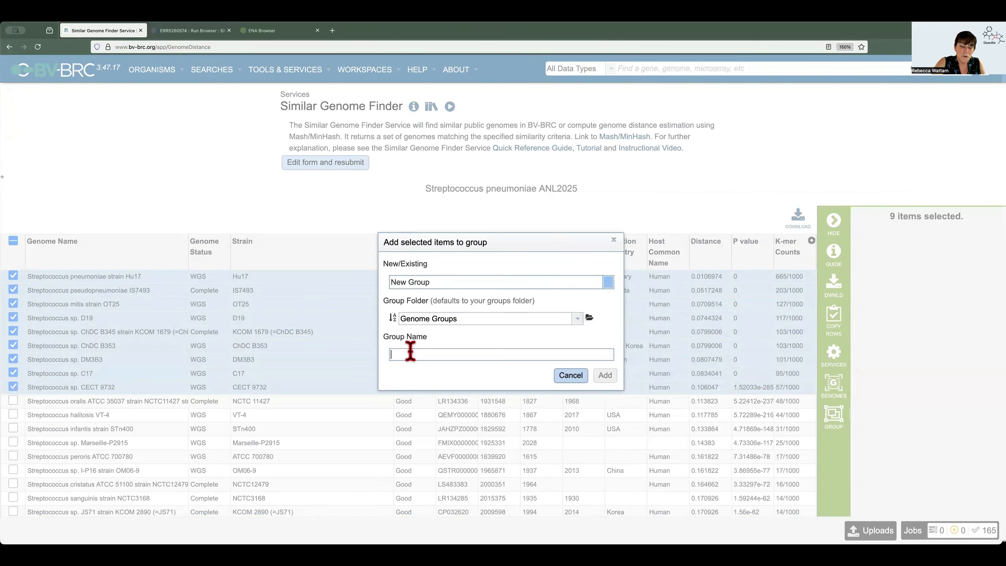
type("REferen")
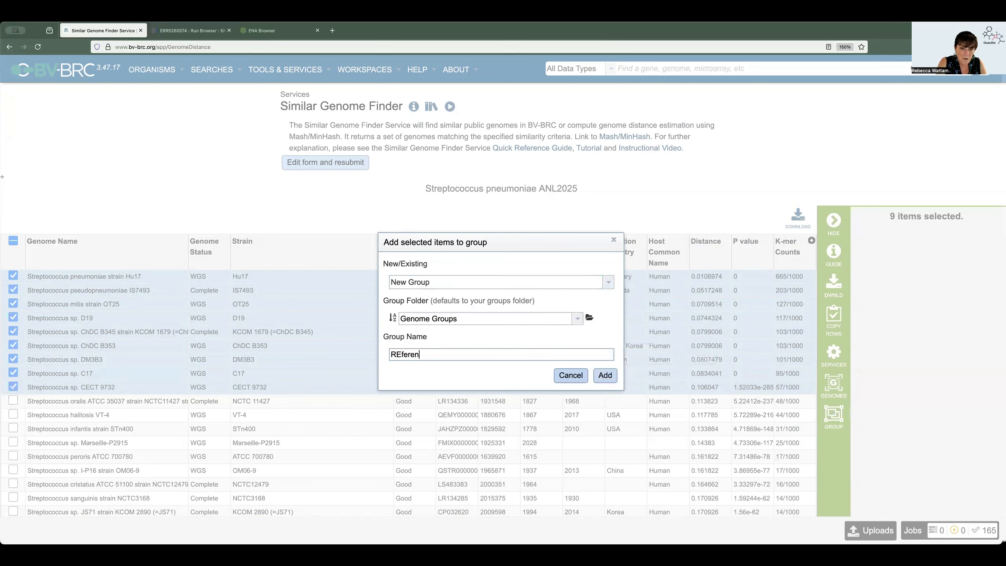
key("BackSpace")
key("BackSpace")
key("BackSpace")
key("BackSpace")
type("eference Stre")
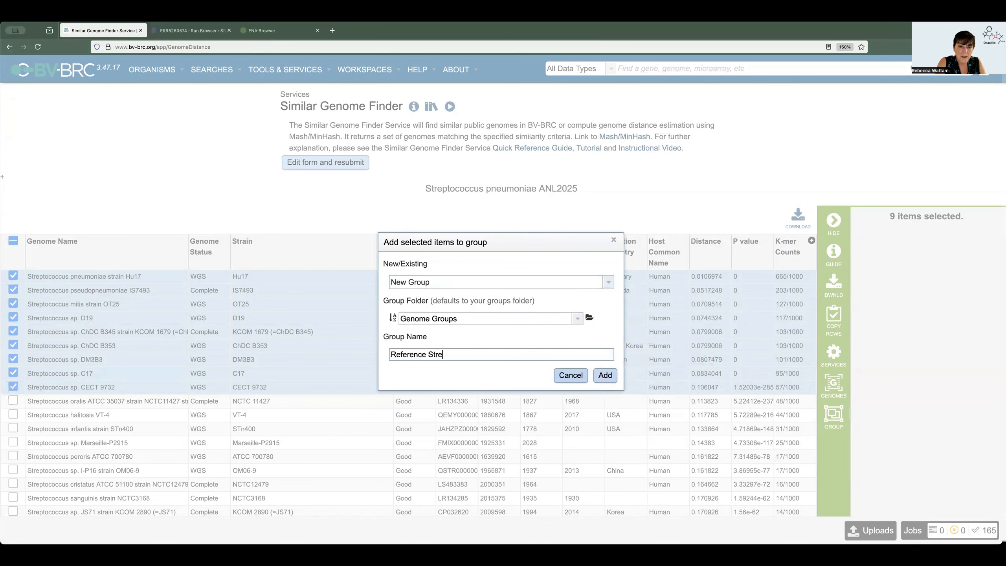
type("ptococcus pneumoniae")
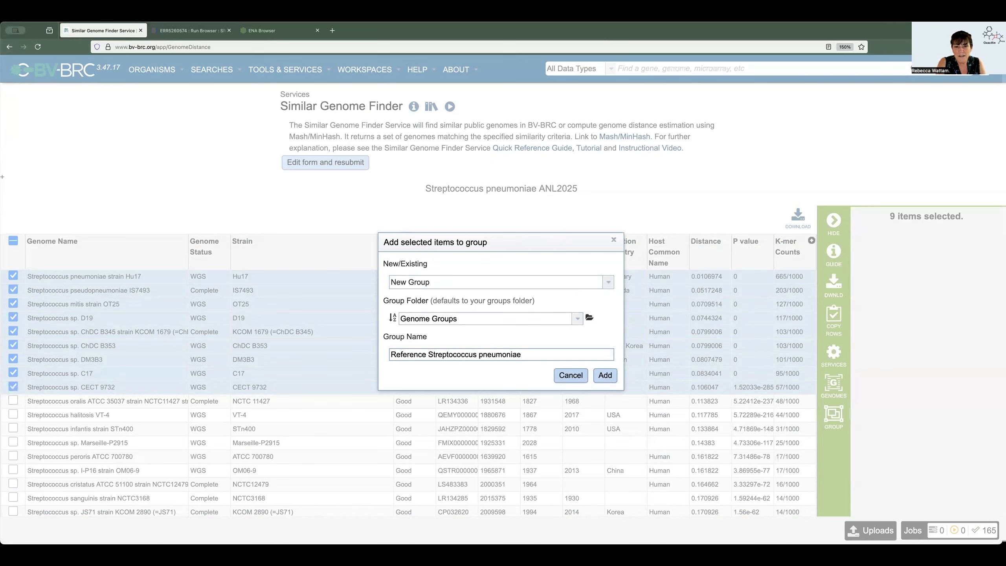
left_click(604, 375)
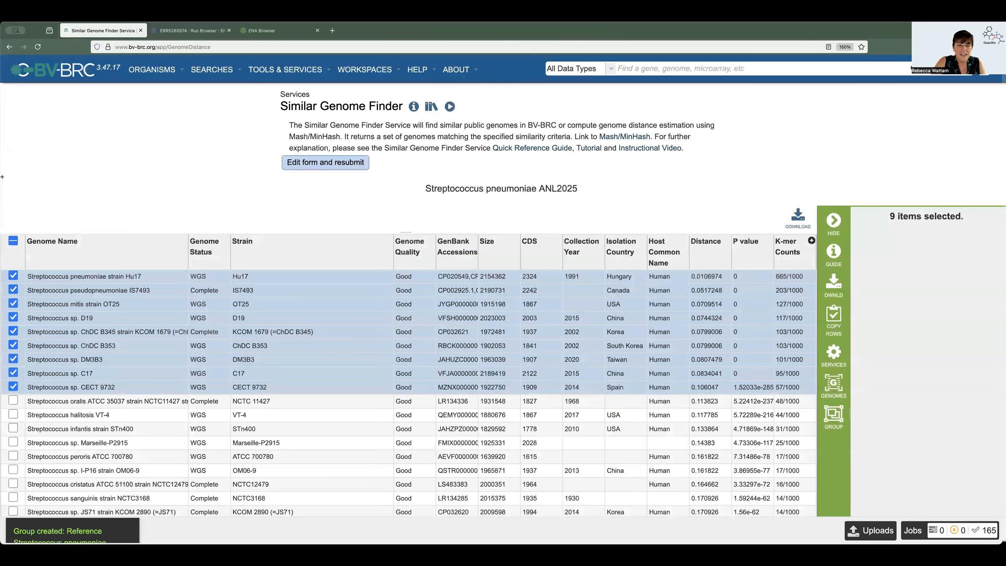
Resubmit the similar genome search with max hits set to 100 and the scope set to all public genomes
left_click(357, 163)
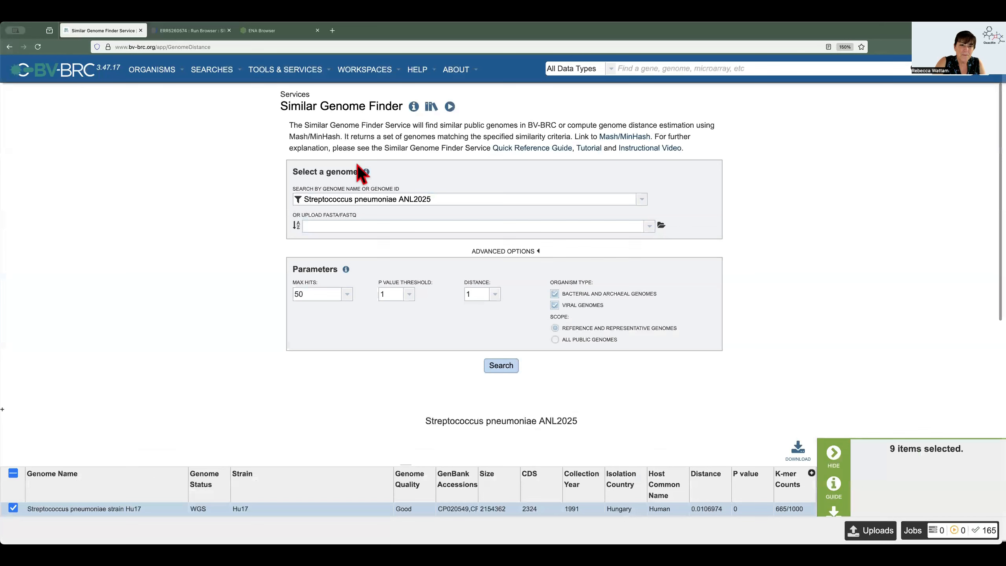
left_click(346, 294)
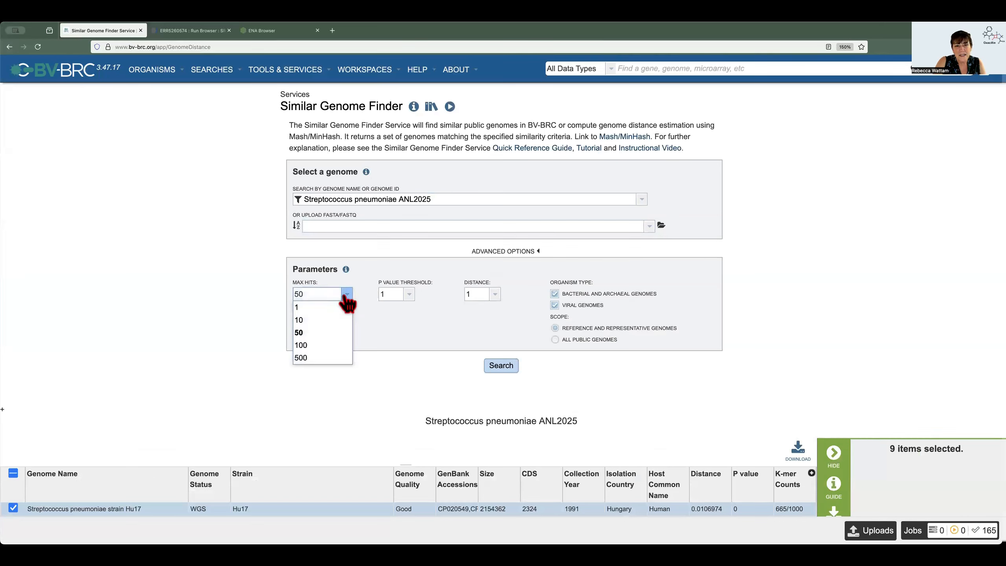
left_click(310, 347)
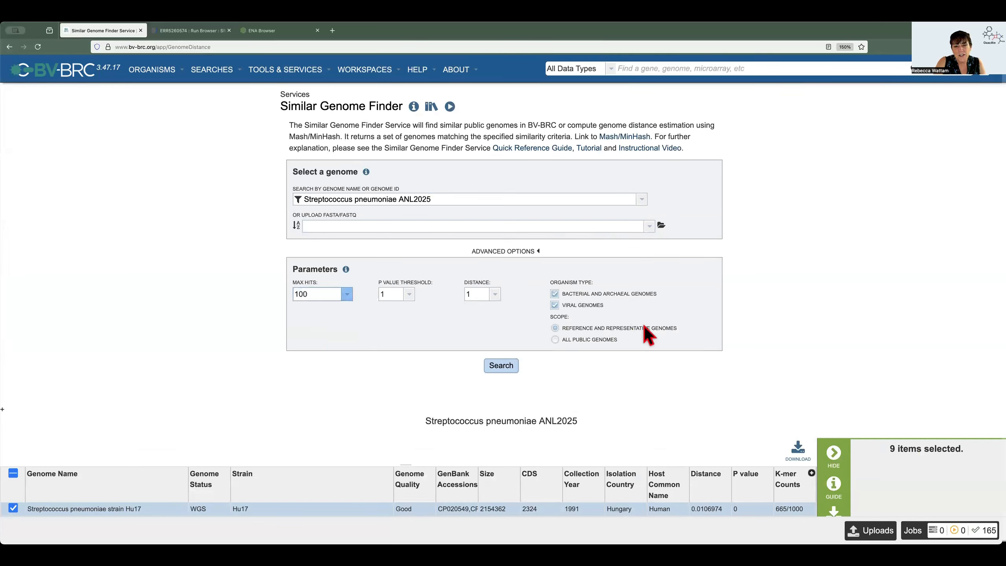
left_click(555, 340)
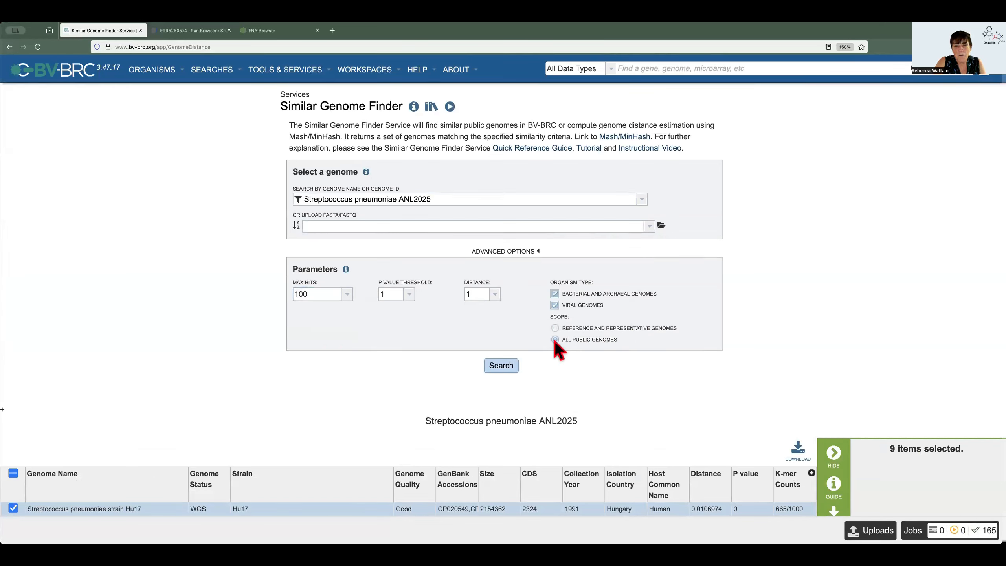
left_click(502, 367)
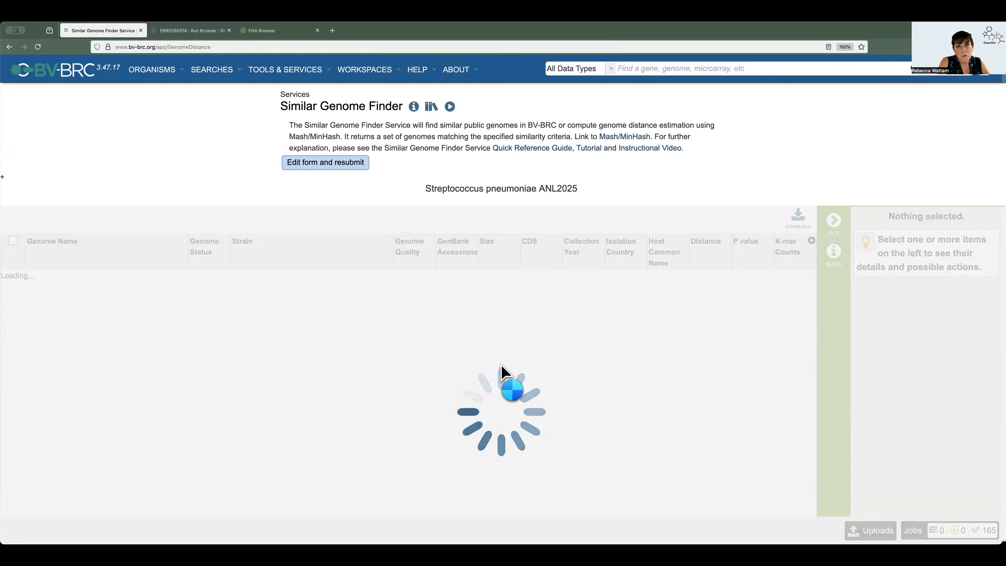
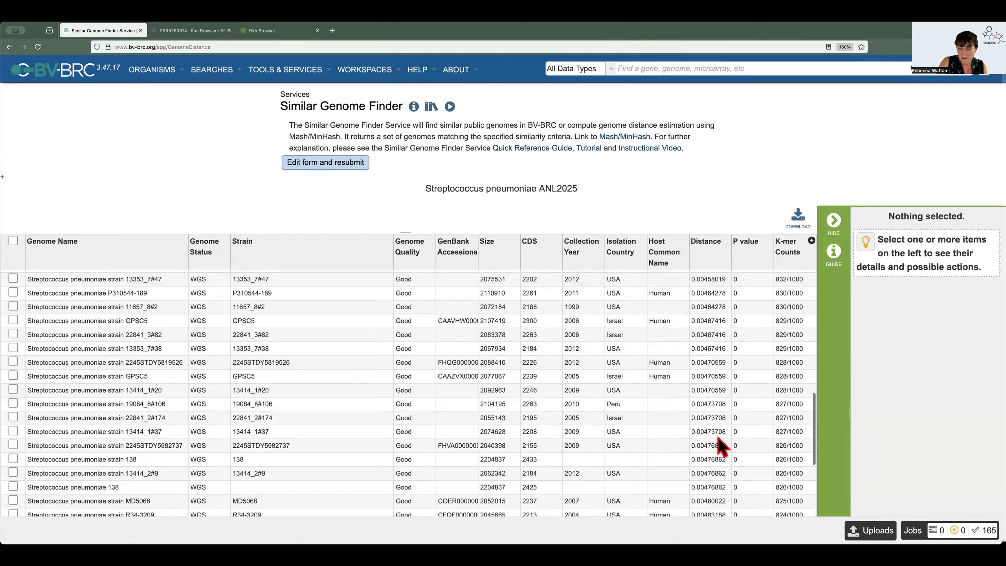
Save the matching genomes from strain NCTC13753 through strain GL3050 to a new genome group named "Almost 90 Strep pneumo genomes"
scroll(718, 446, "down", 10)
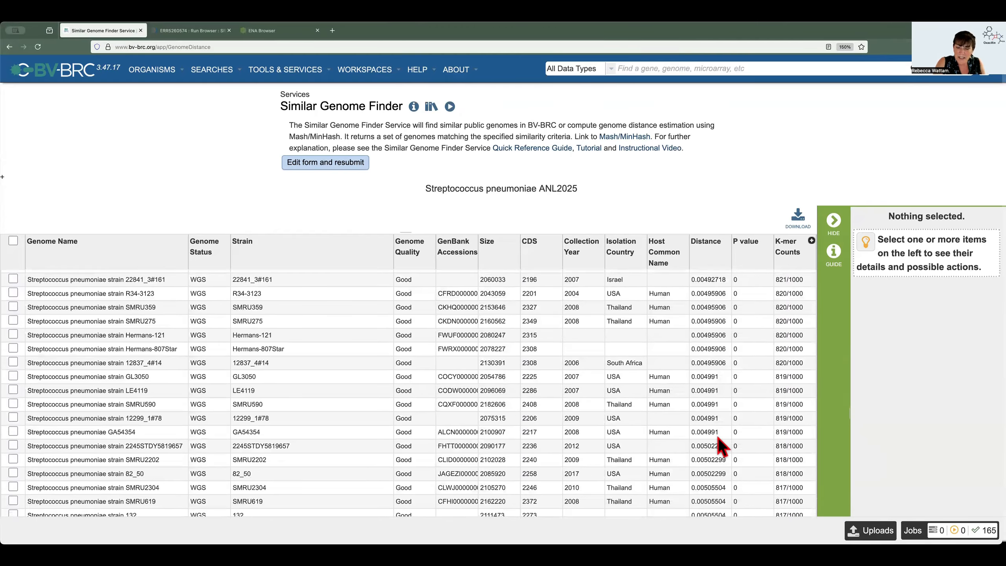
scroll(719, 438, "down", 2)
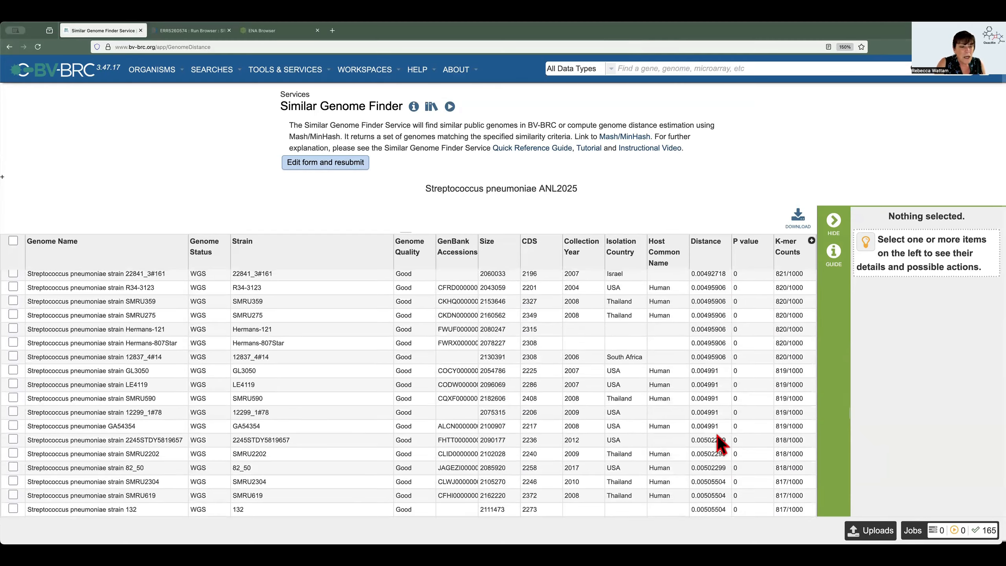
scroll(719, 443, "up", 10)
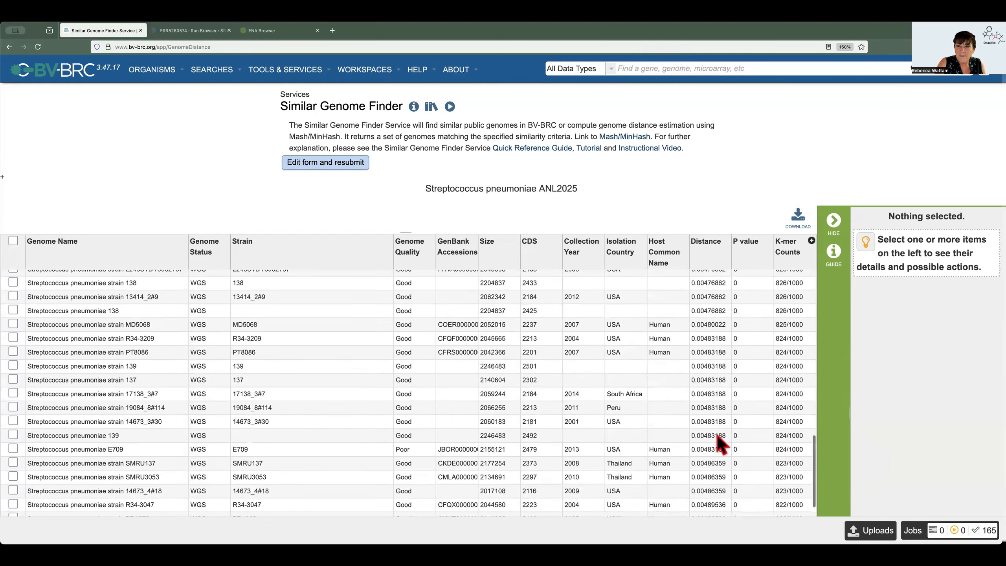
scroll(717, 434, "up", 15)
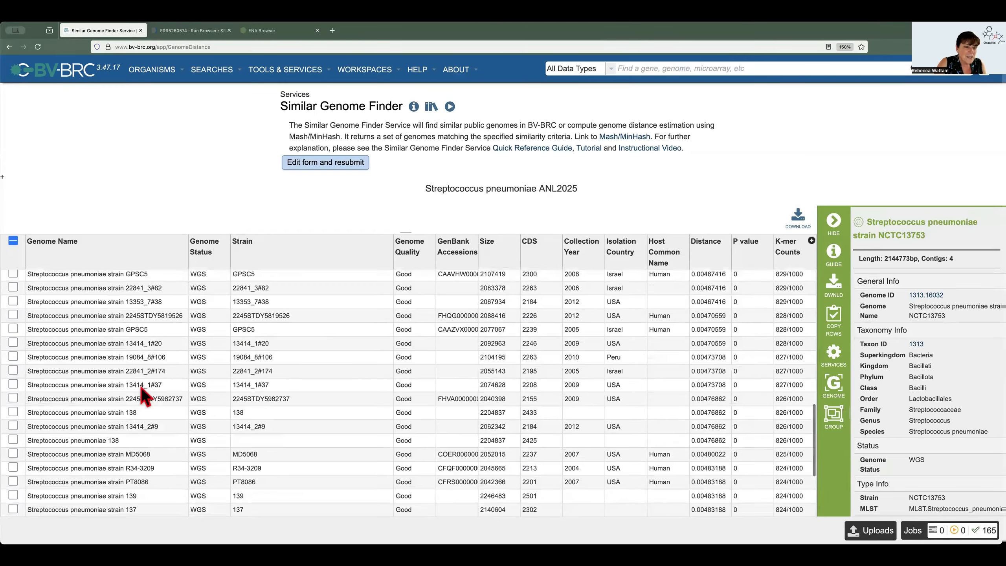
scroll(141, 385, "down", 12)
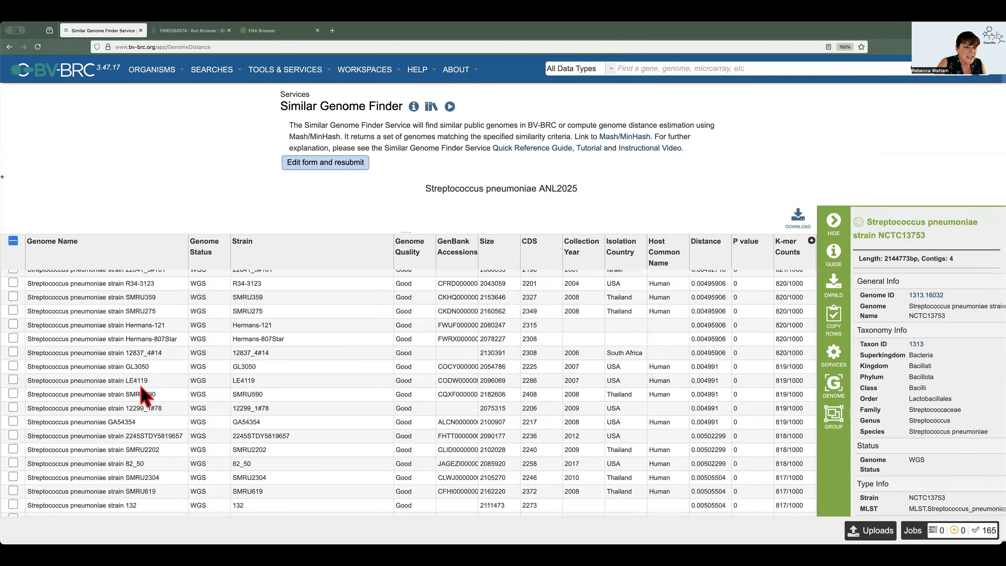
scroll(140, 382, "up", 1)
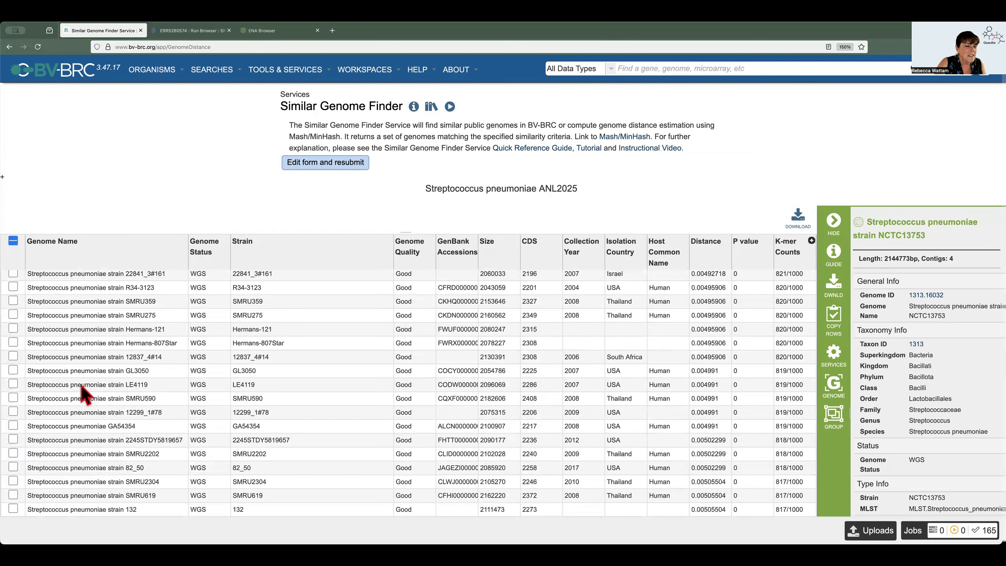
left_click(13, 370, "shift")
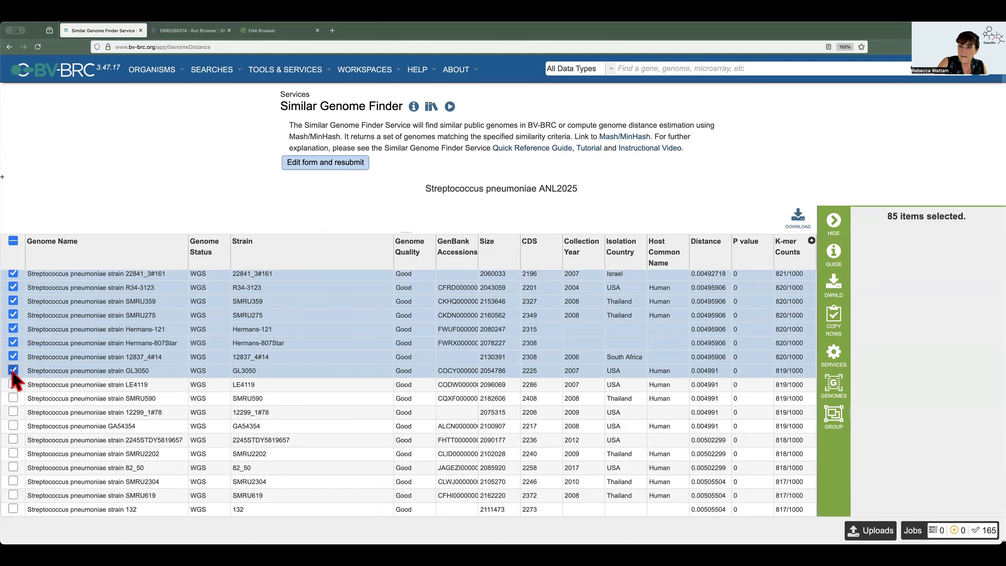
left_click(838, 417)
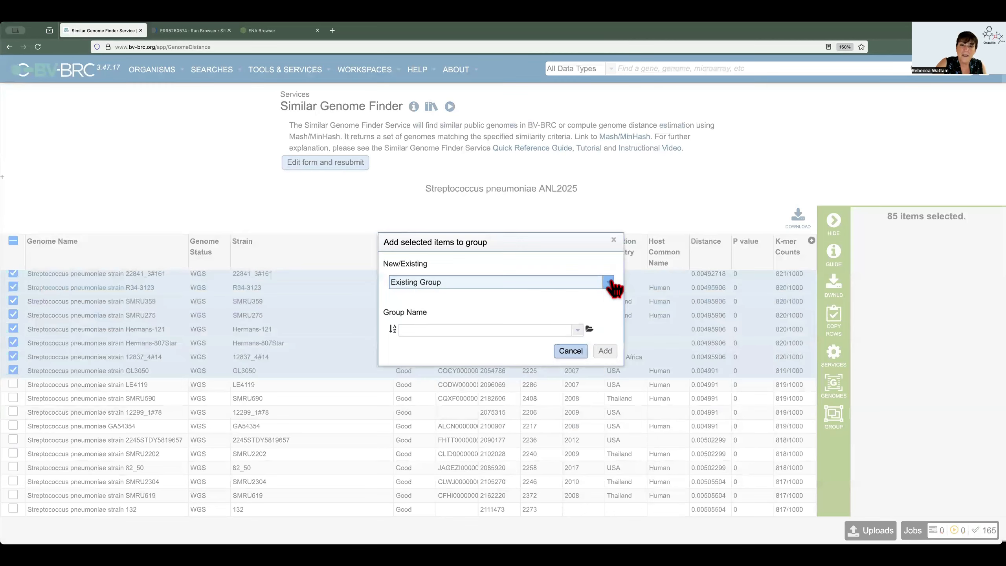
left_click(511, 286)
left_click(495, 295)
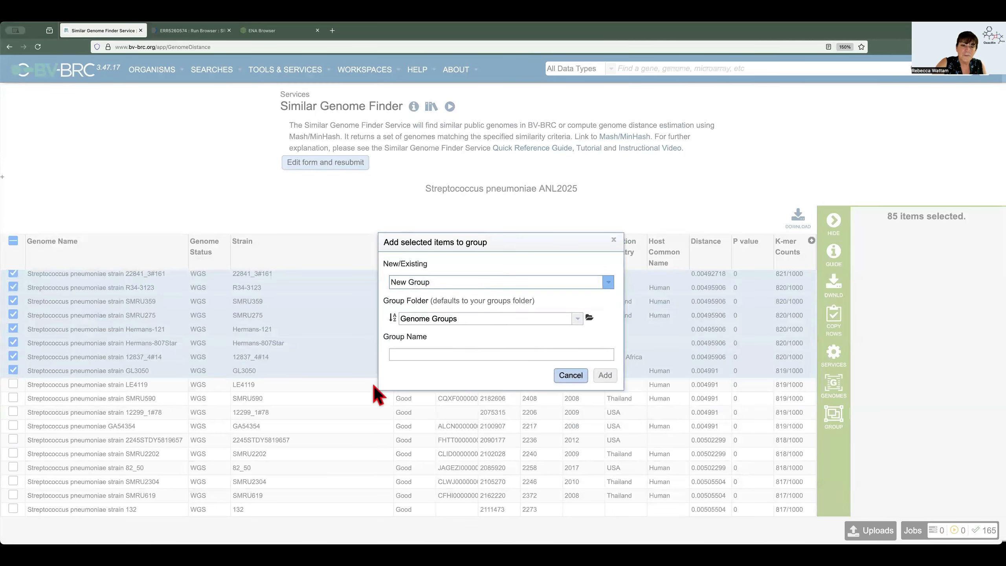
left_click(407, 352)
type("Almost ")
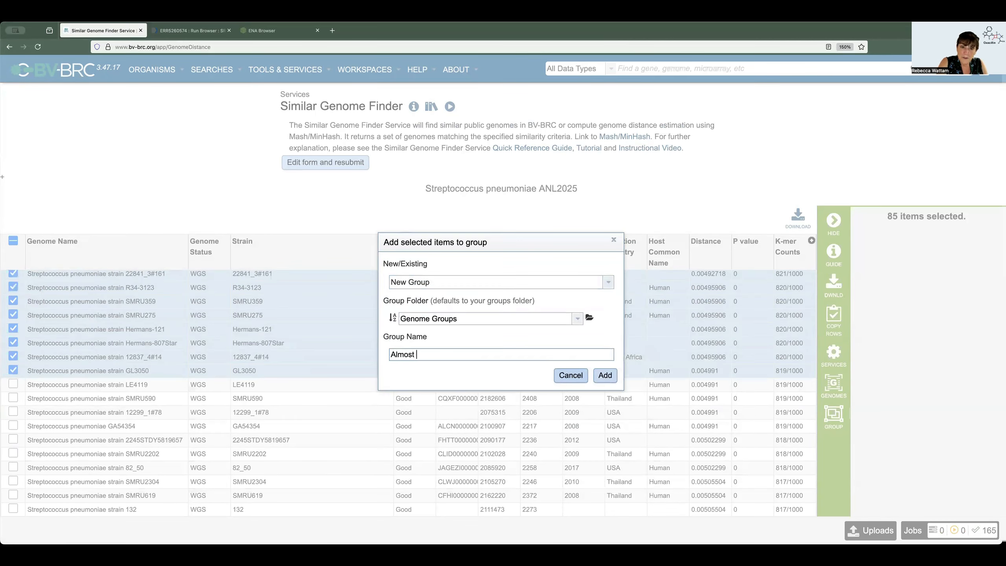
type("90 Str")
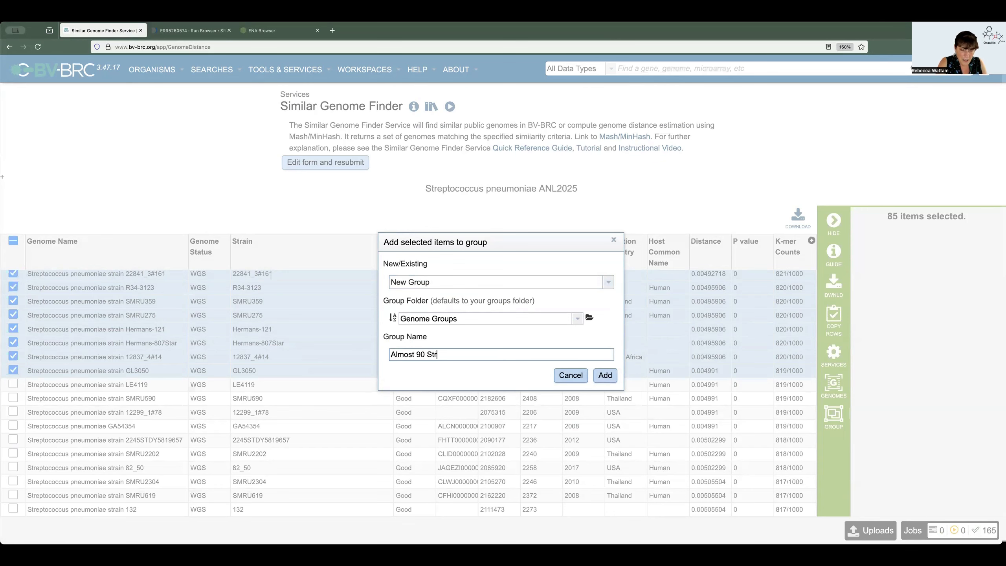
type("ep pneumo genomes")
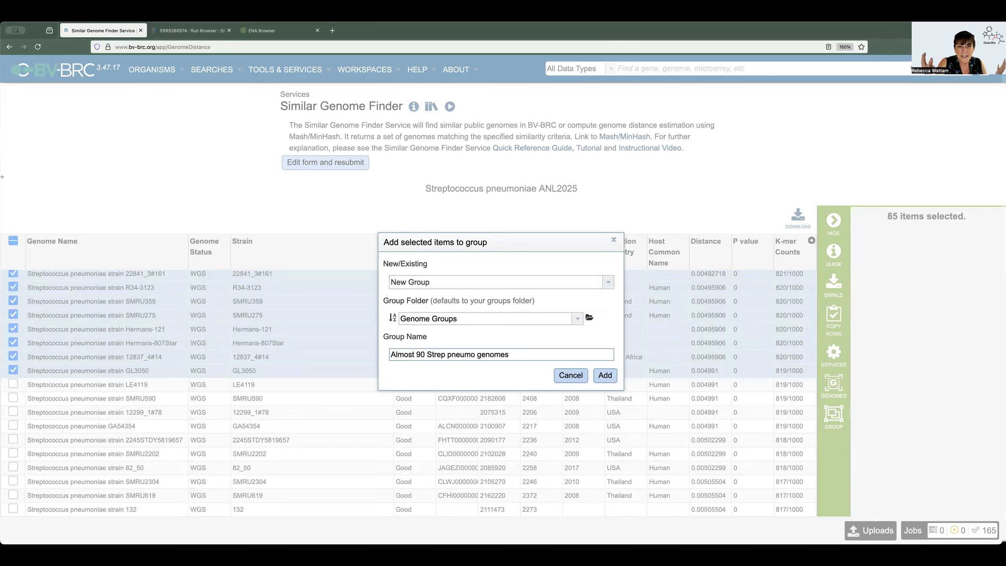
left_click(605, 375)
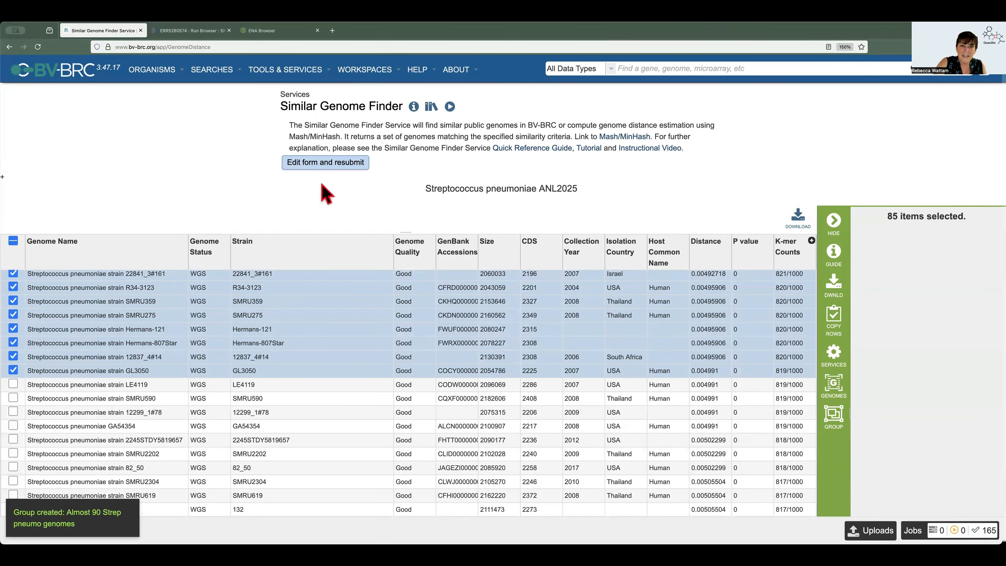
Resubmit the similar genome search for Streptococcus pneumoniae ANL2025 with max hits set to 500
left_click(327, 163)
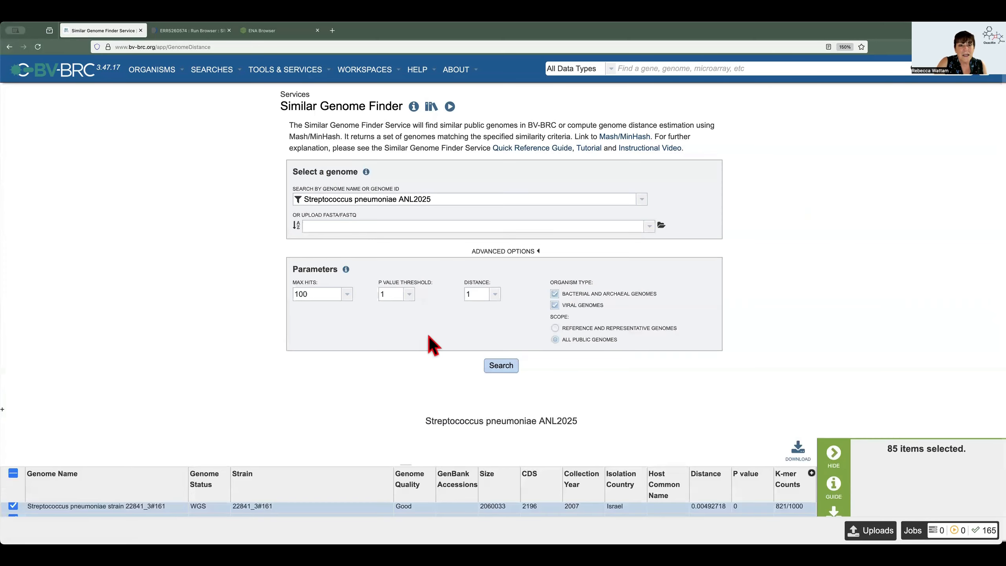
left_click(347, 294)
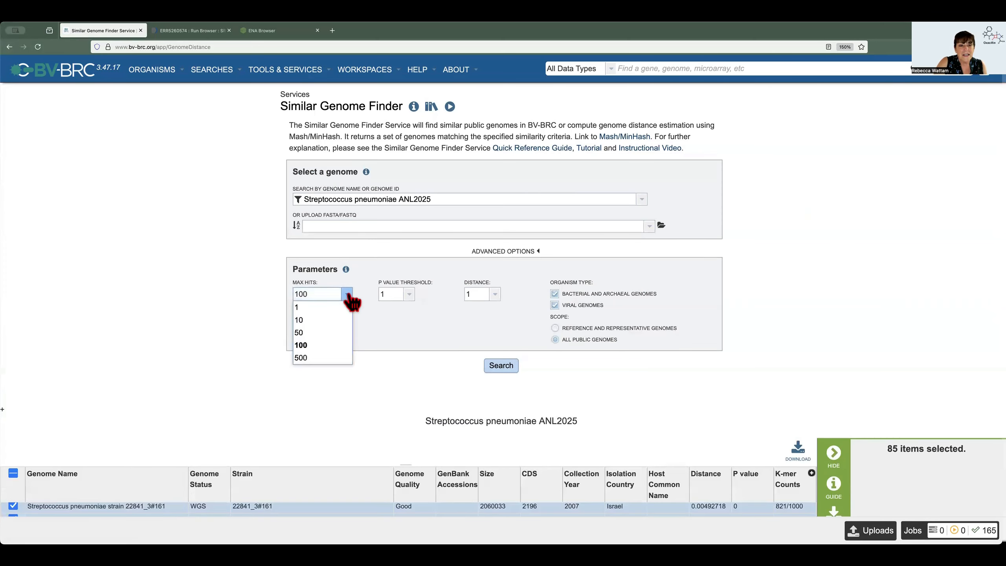
left_click(310, 359)
left_click(501, 365)
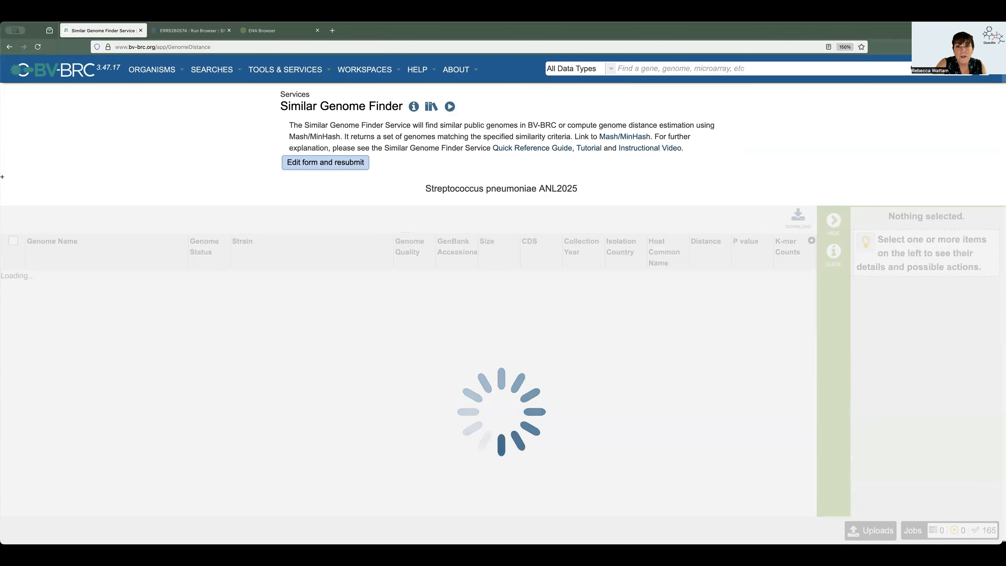
left_click(711, 114)
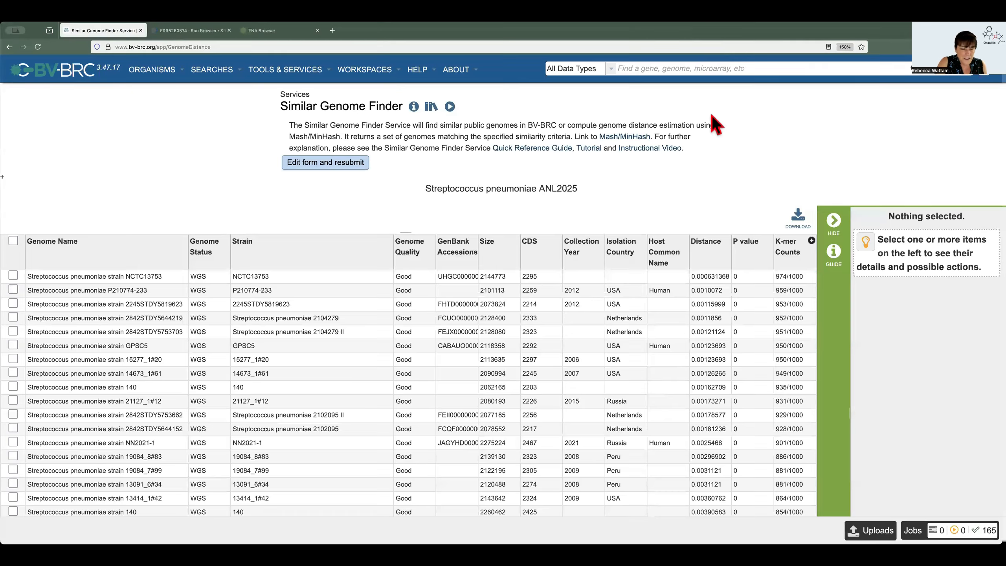
Save all genomes in the search results to a new genome group named "500 Strep genomes"
left_click(13, 241)
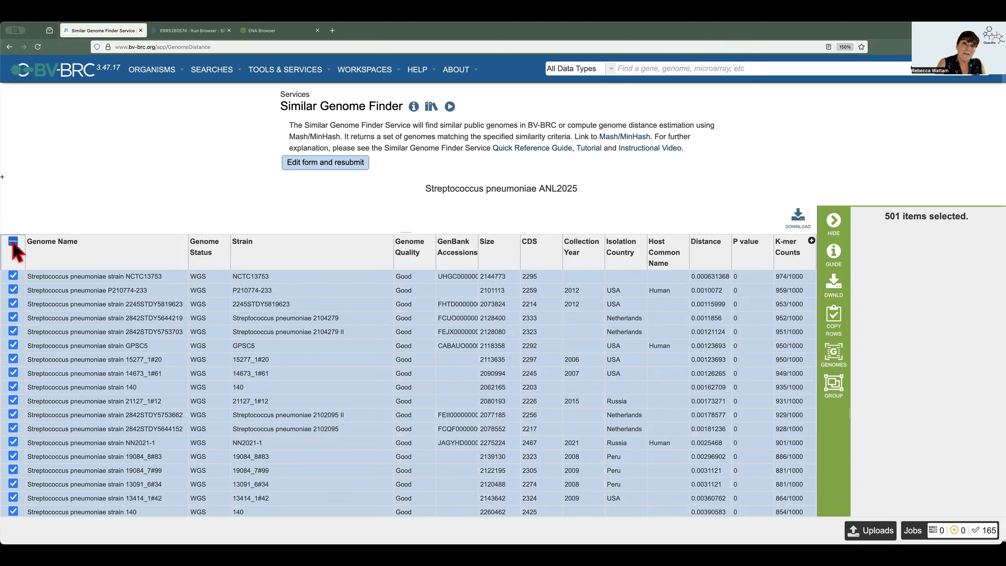
left_click(835, 385)
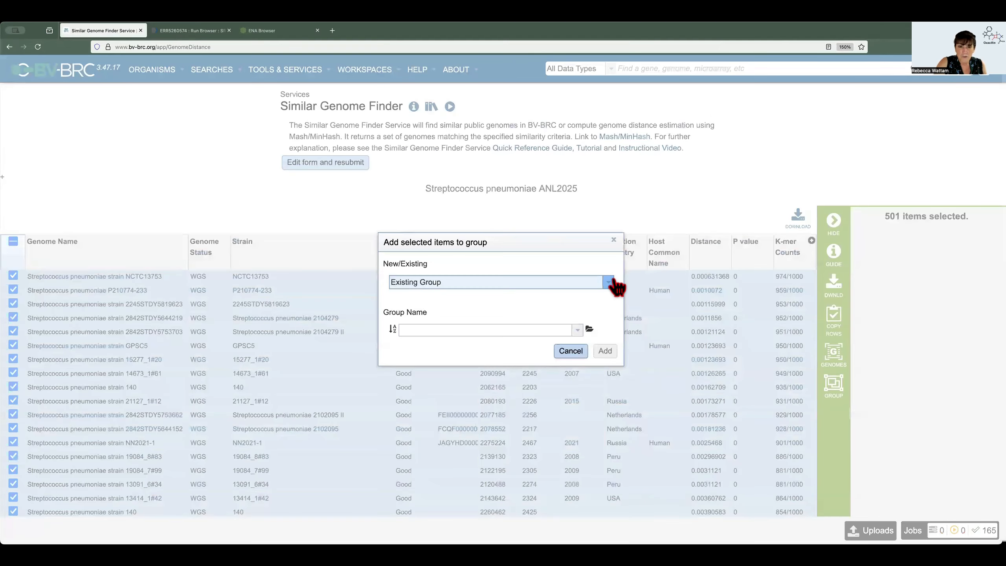
left_click(608, 281)
left_click(455, 296)
type("500")
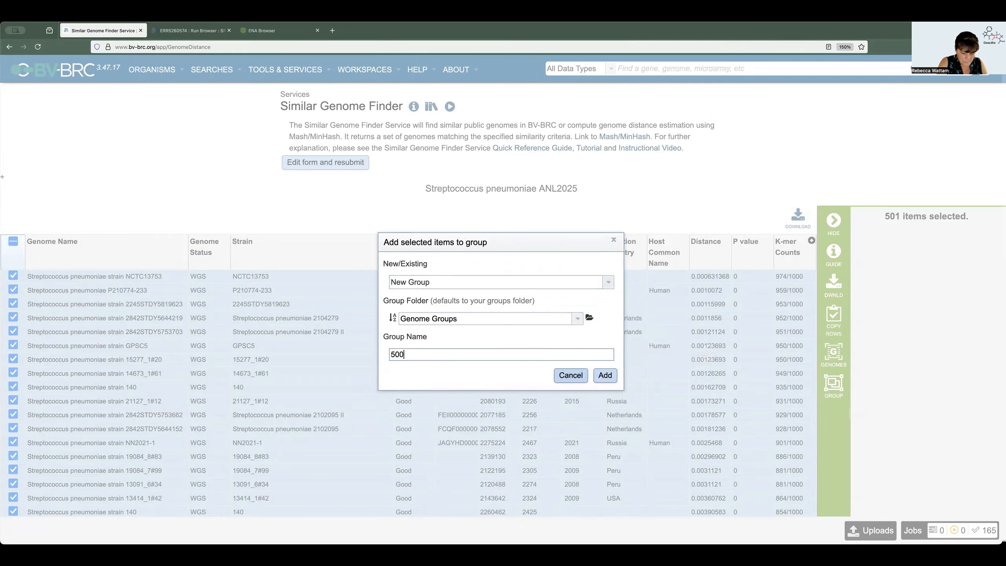
type(" Strep genomes")
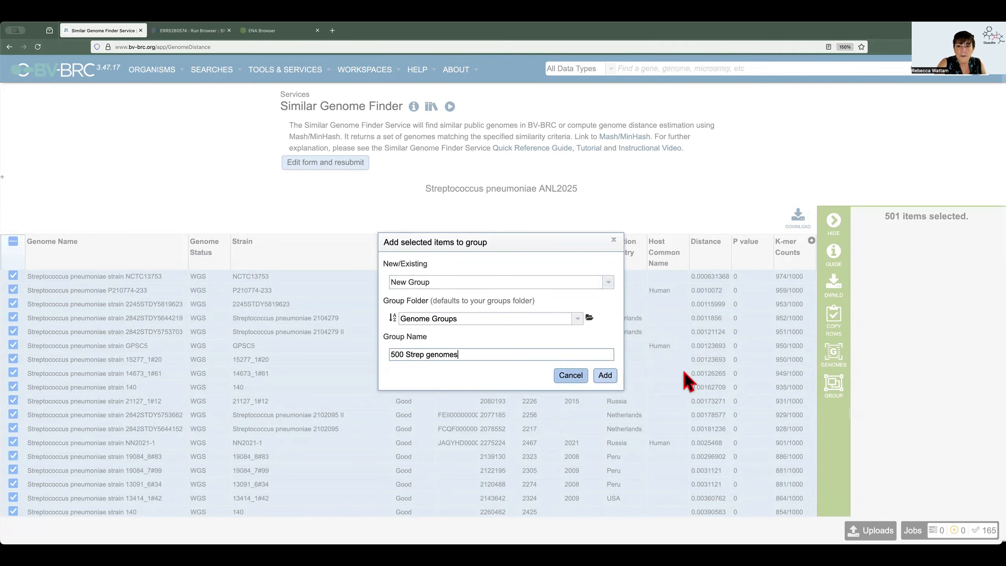
left_click(604, 375)
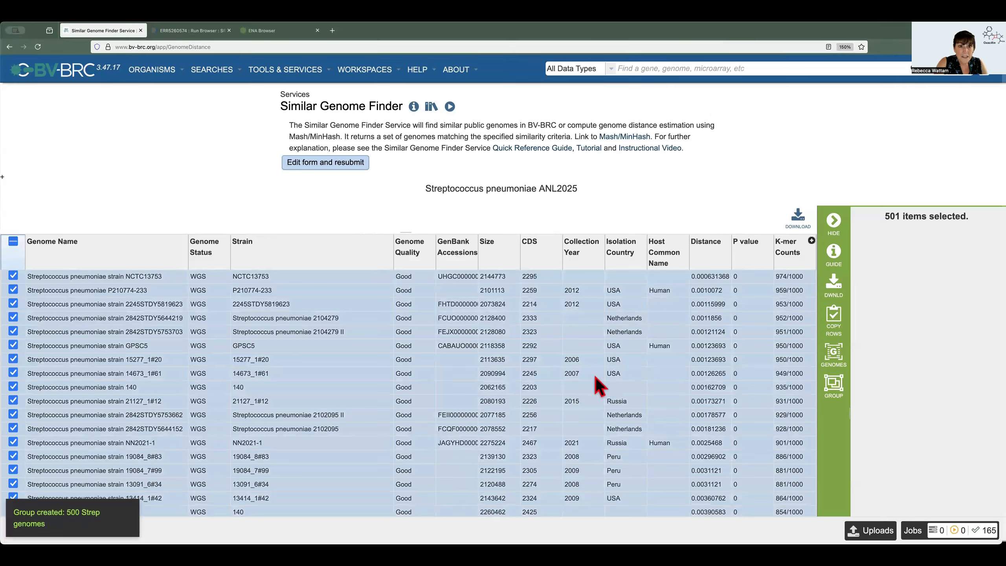
Open the "500 Strep genomes" group from the workspace's genome groups in the Genome Group View and inspect its antimicrobial resistance chart
left_click(383, 71)
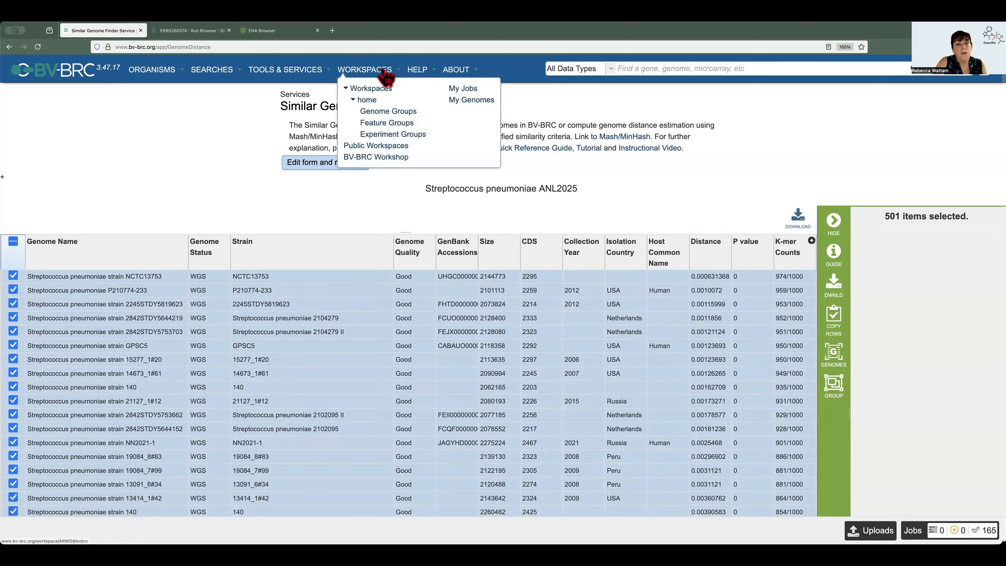
left_click(389, 112)
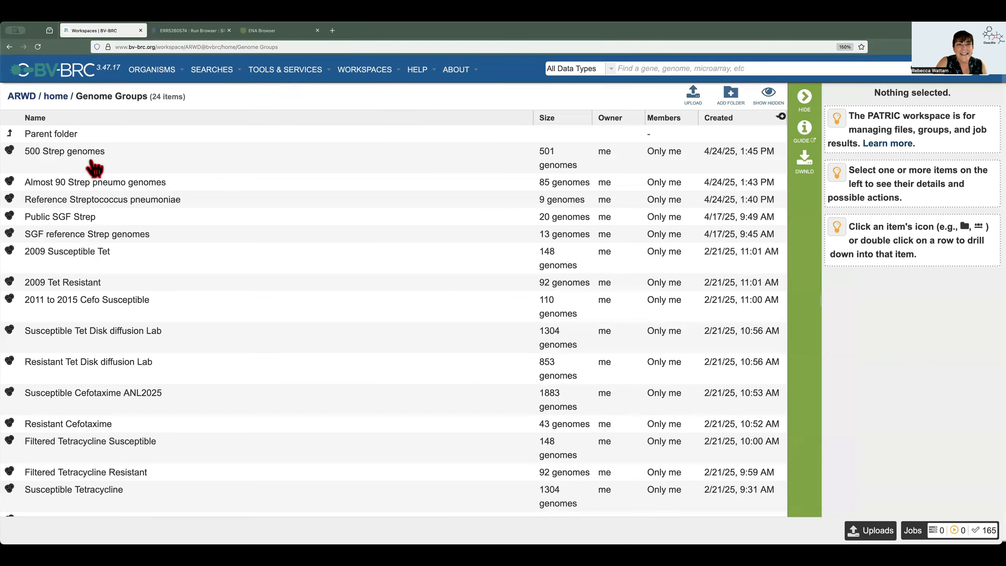
left_click(94, 168)
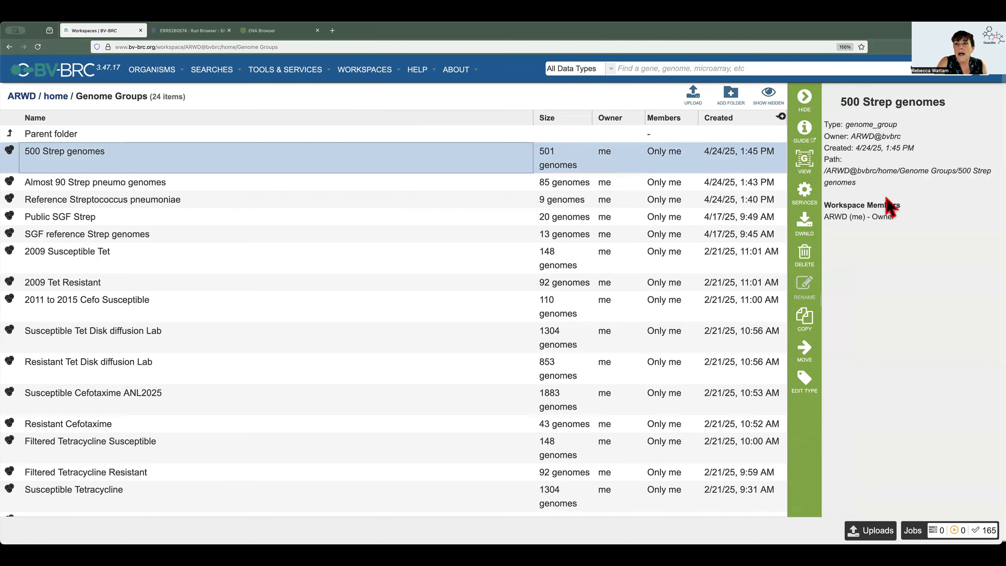
left_click(804, 162)
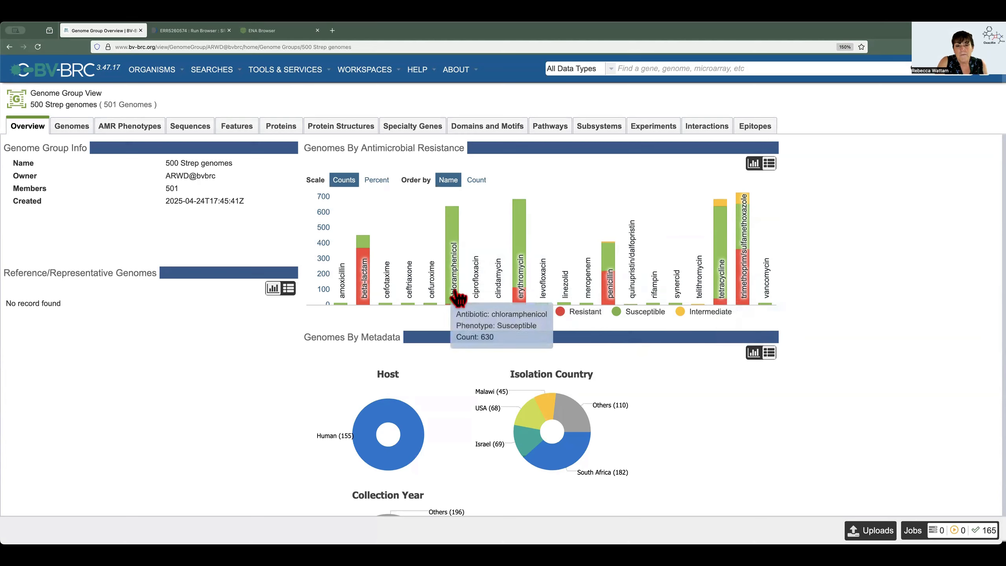
mouse_move(450, 317)
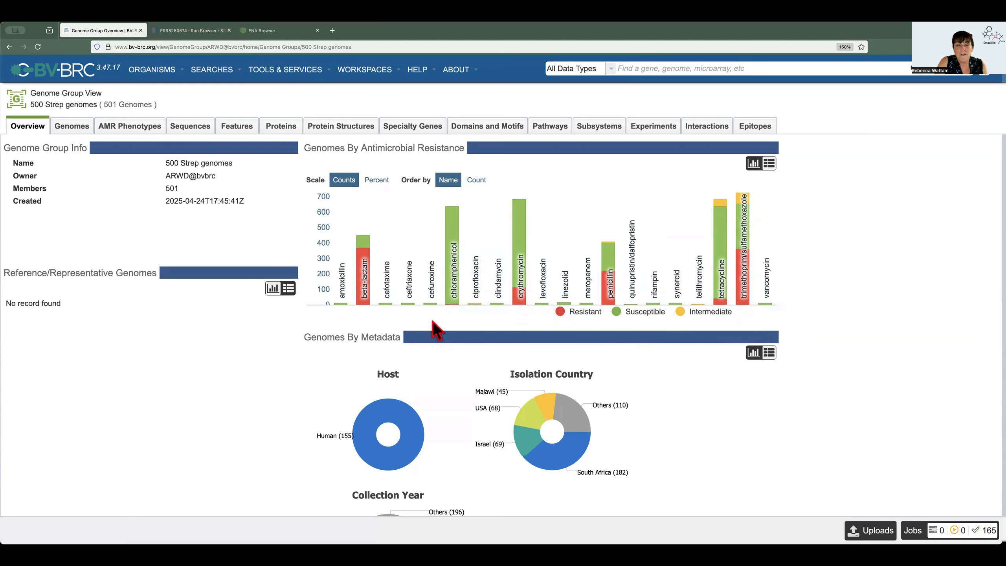
Show the group's AMR phenotypes with the filters displayed, and filter them to beta-lactam with Laboratory Method evidence
left_click(143, 136)
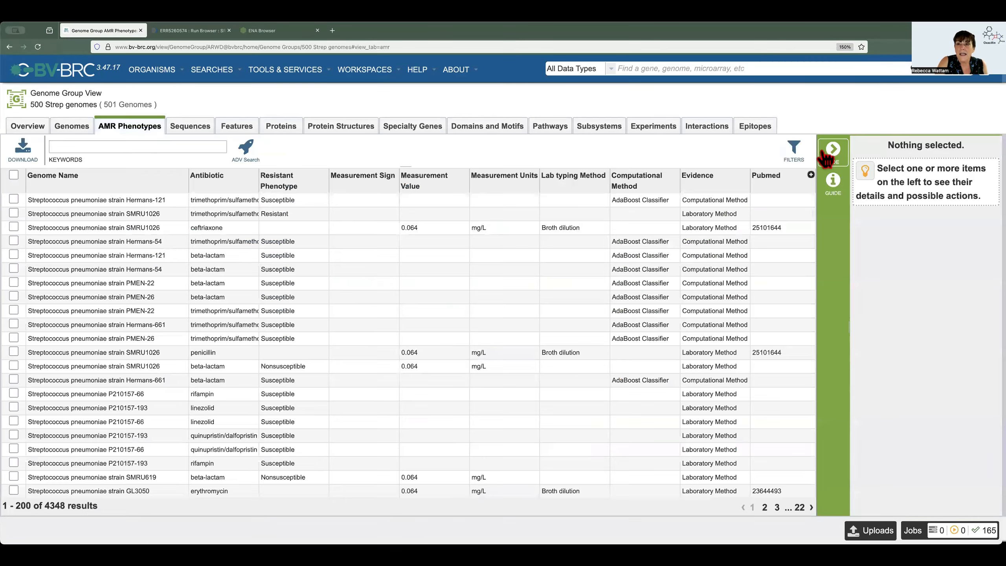
left_click(798, 152)
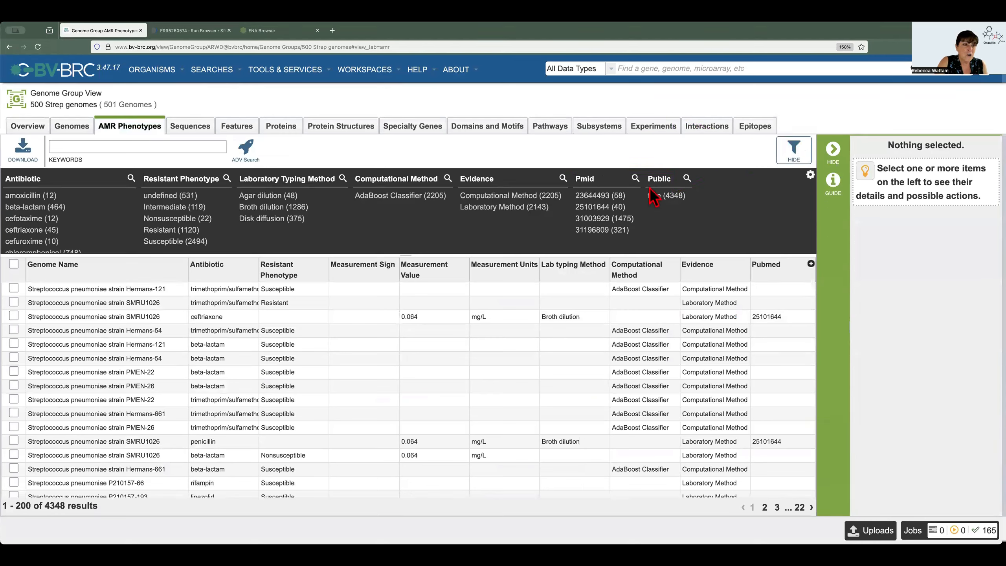
left_click(31, 208)
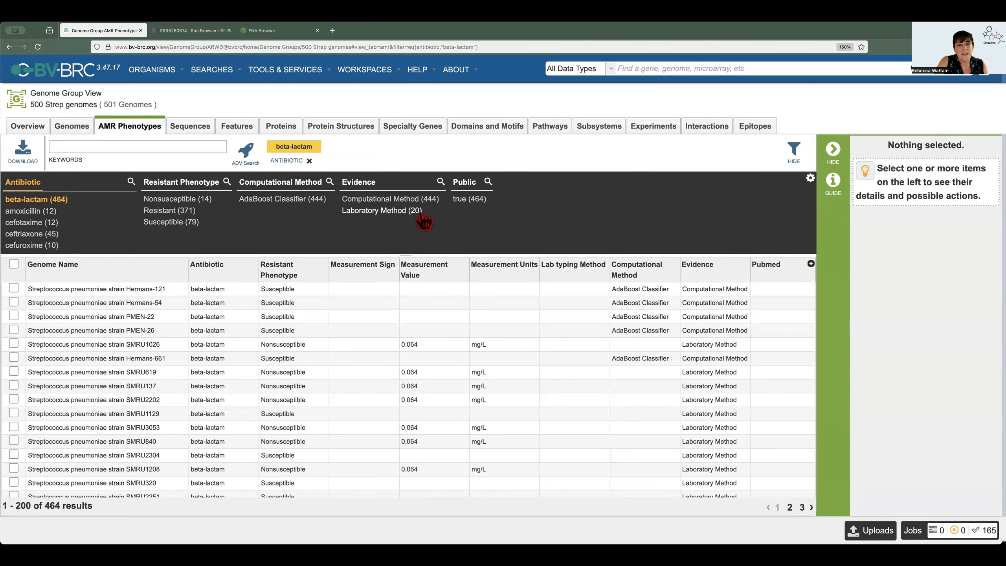
left_click(402, 212)
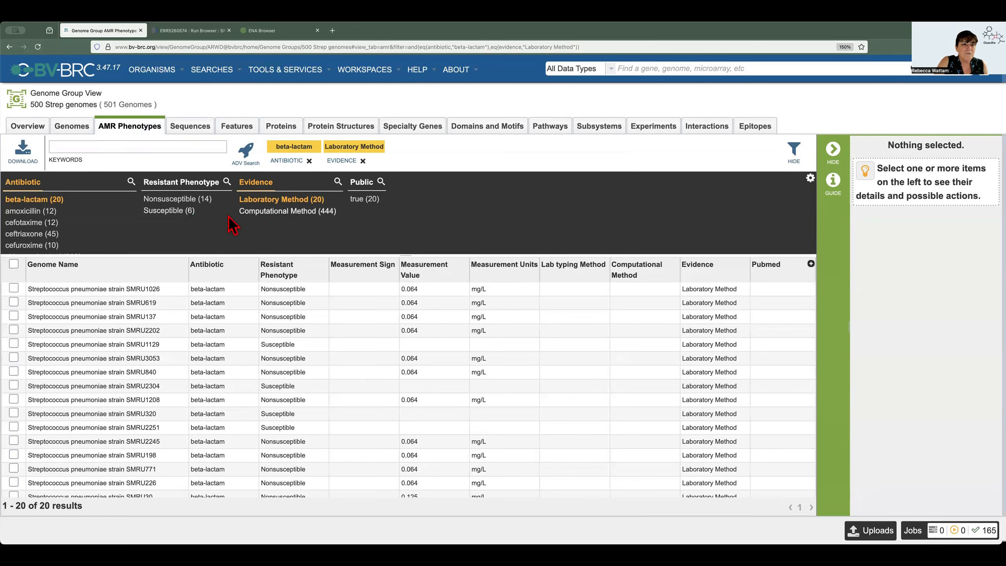
Remove the Laboratory Method and beta-lactam filters and filter the AMR phenotypes to the antibiotic tetracycline
left_click(289, 200)
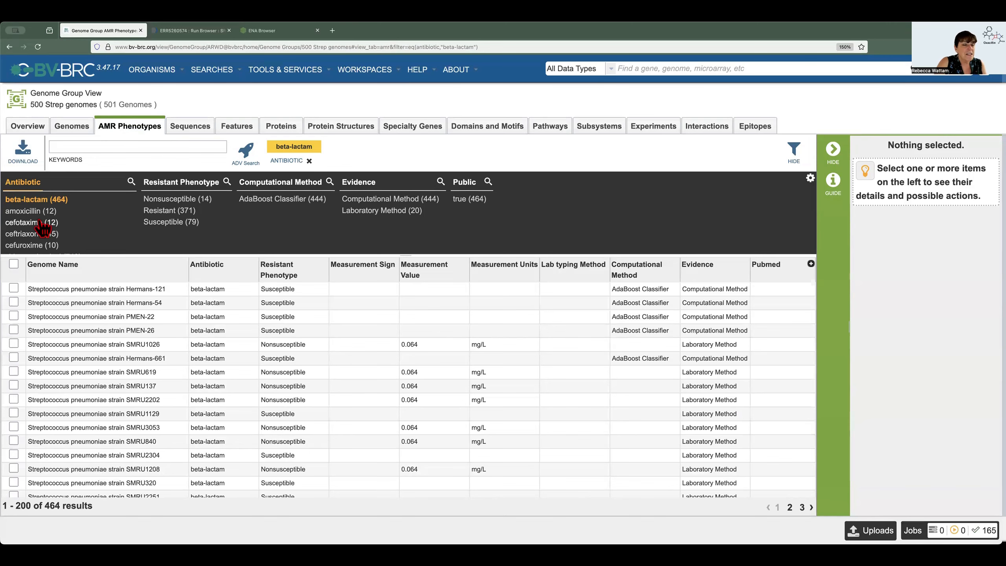
left_click(35, 201)
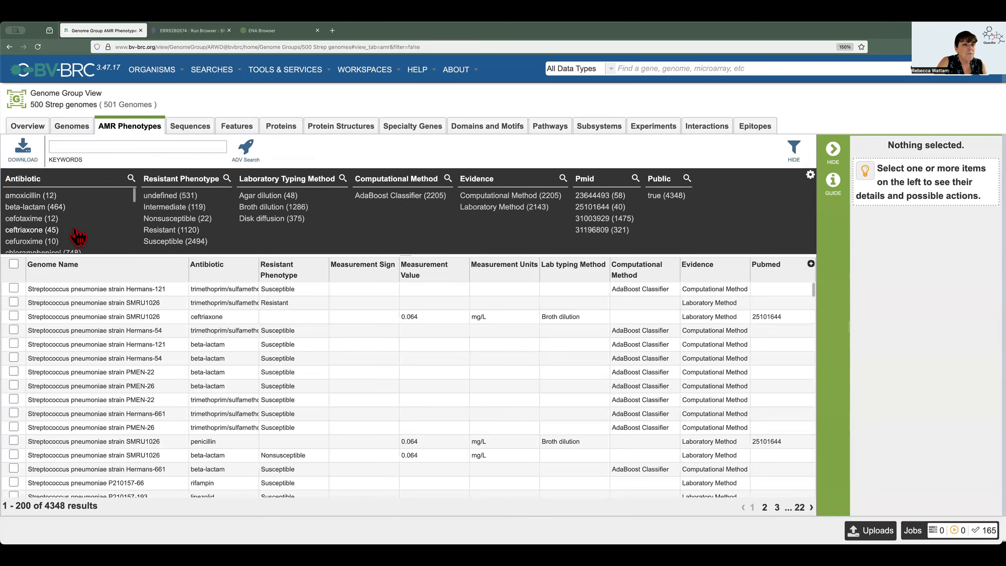
scroll(79, 237, "down", 4)
scroll(79, 237, "down", 3)
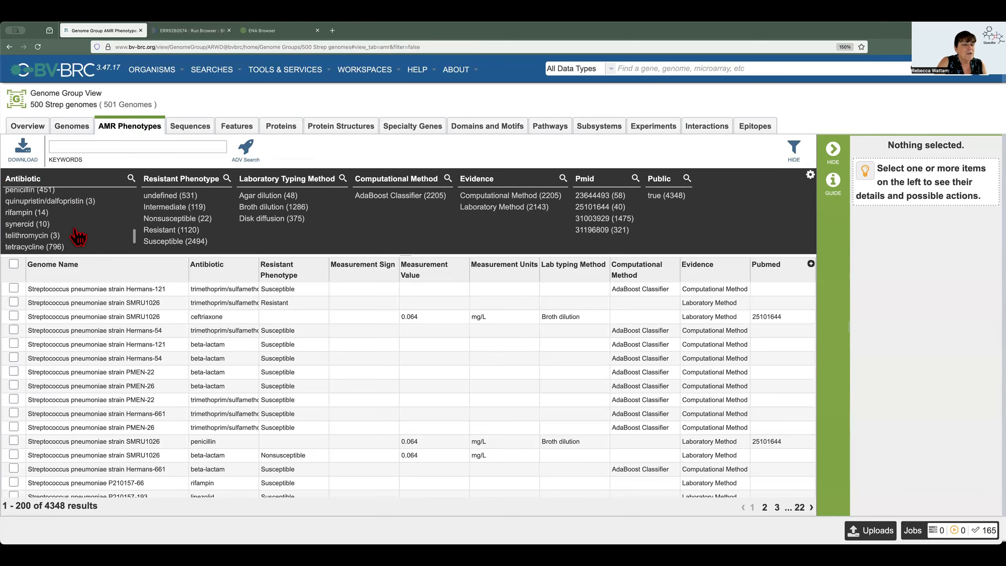
scroll(78, 236, "down", 2)
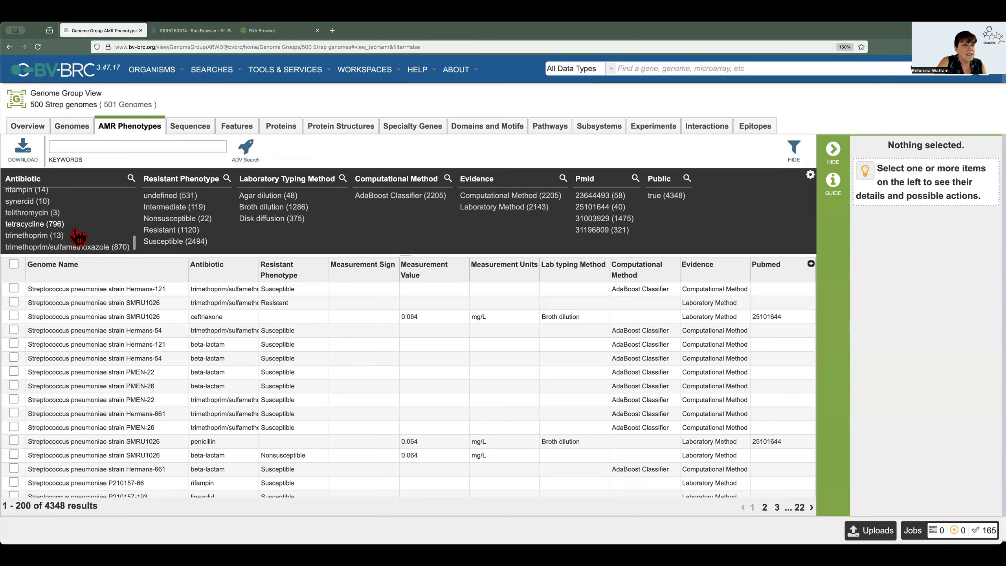
left_click(24, 225)
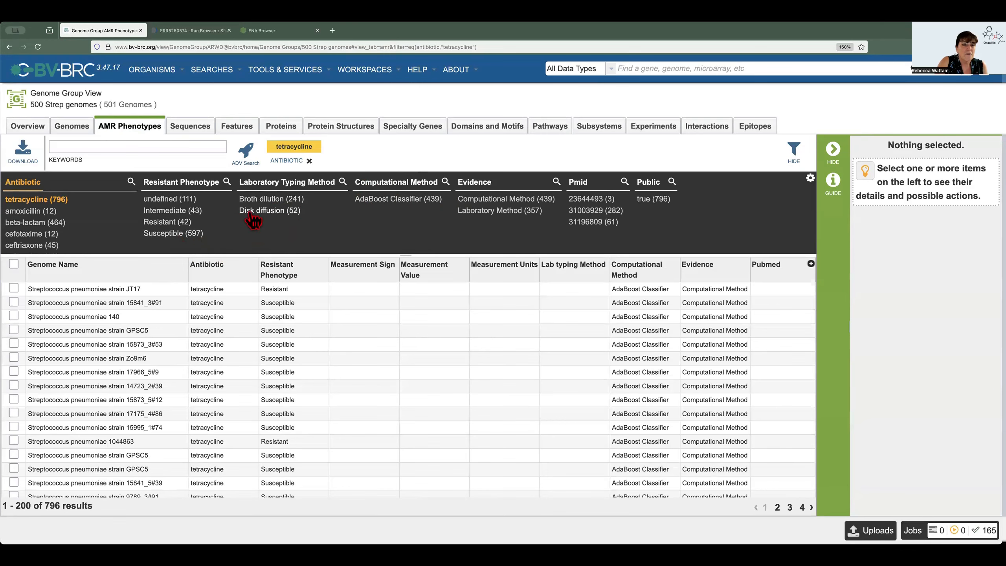
Filter the tetracycline phenotypes to Susceptible in place of a trial Resistant filter, with Broth dilution as the laboratory typing method
left_click(172, 223)
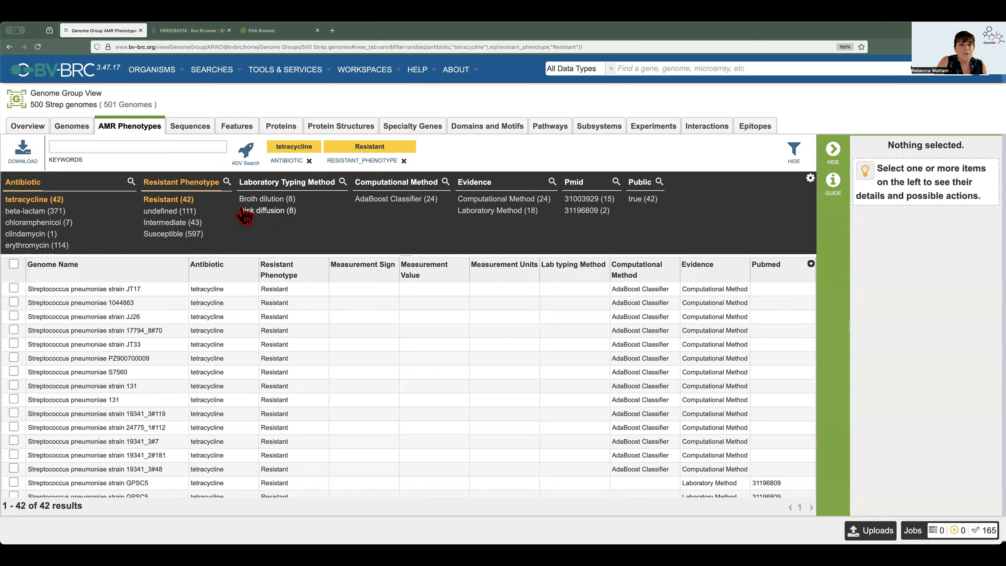
left_click(162, 200)
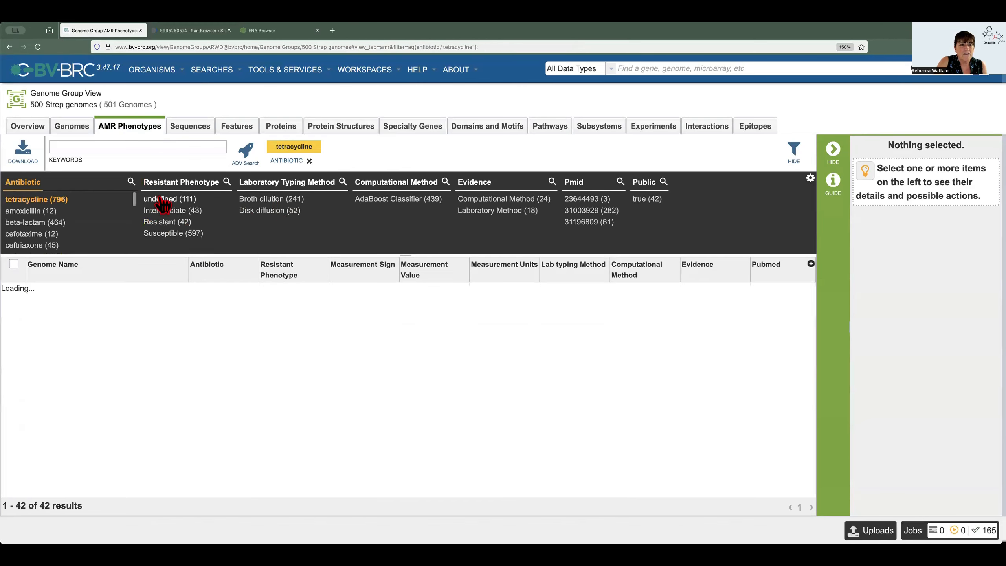
left_click(165, 235)
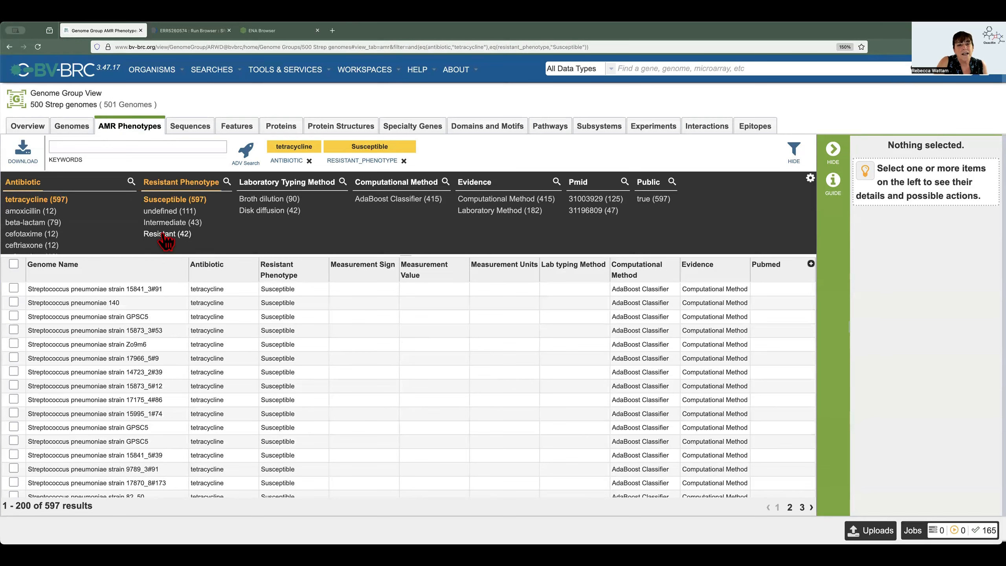
left_click(278, 199)
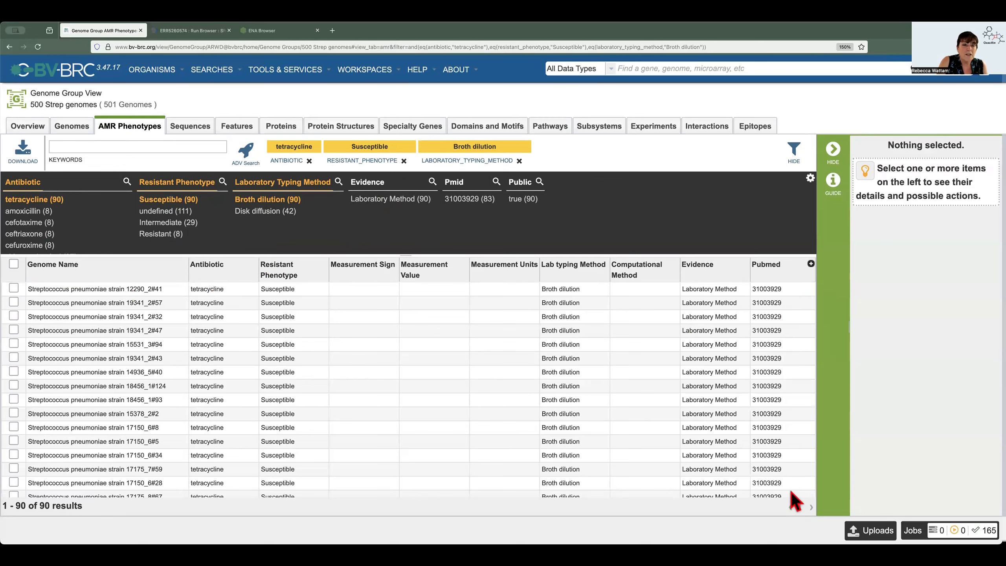
Save all the filtered susceptible genomes to a new group named "Sus Tetra Broth Strep" in the Genome Groups folder
left_click(14, 265)
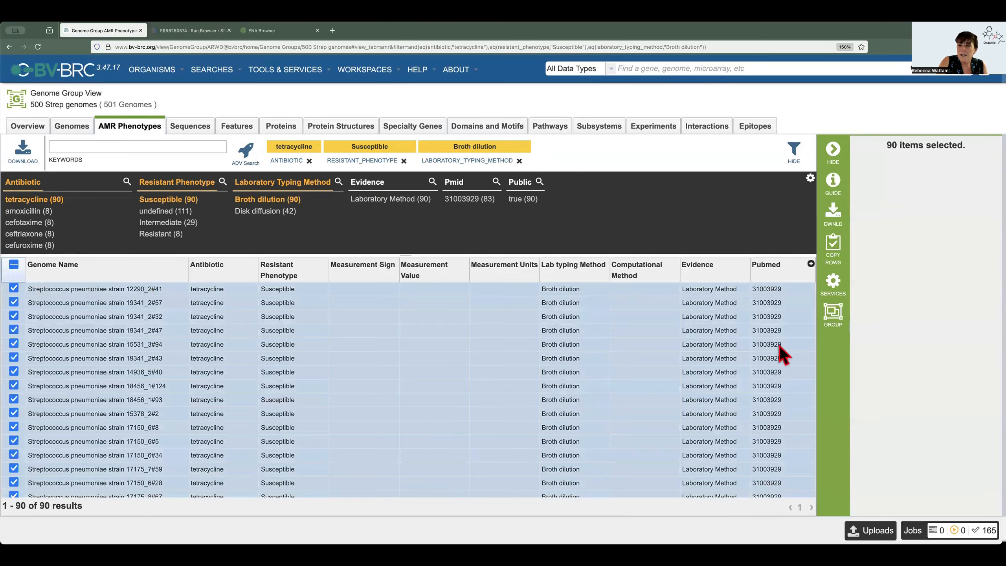
left_click(833, 317)
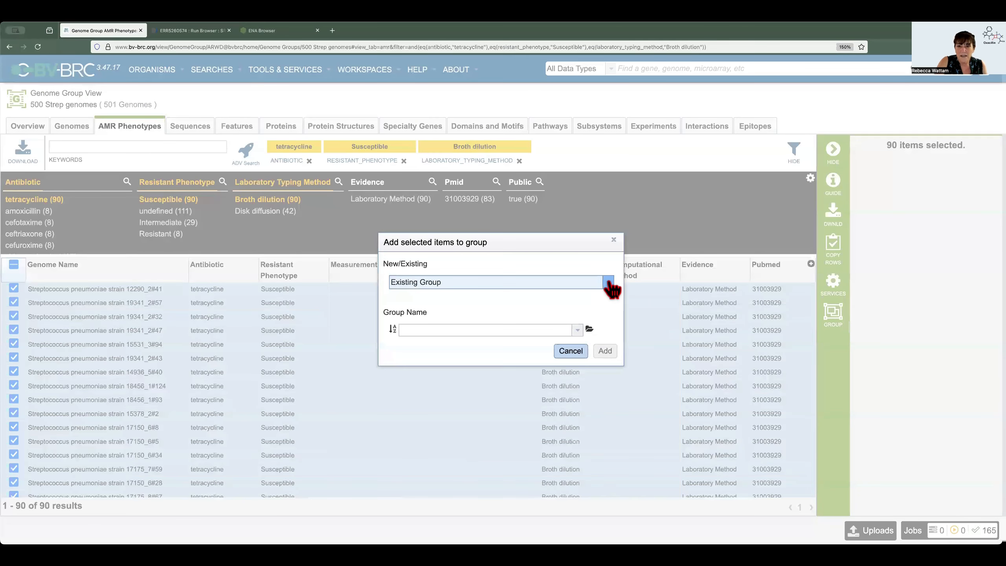
left_click(507, 286)
left_click(458, 295)
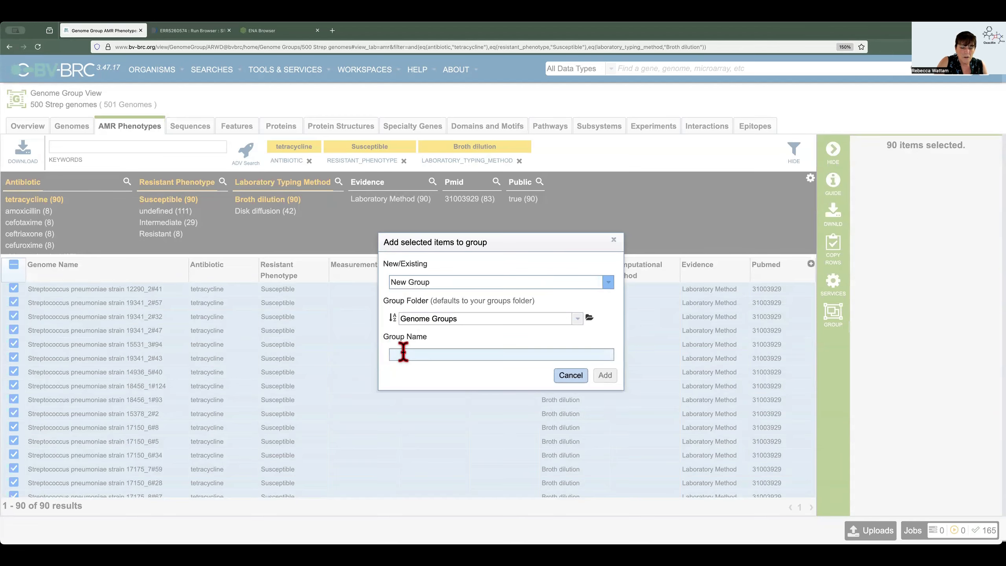
left_click(403, 353)
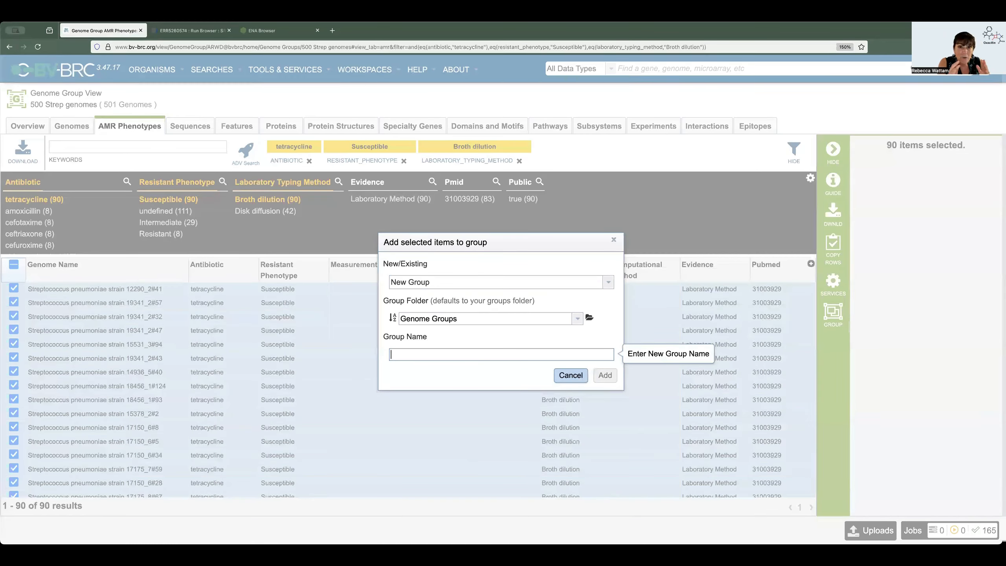
type("Sus")
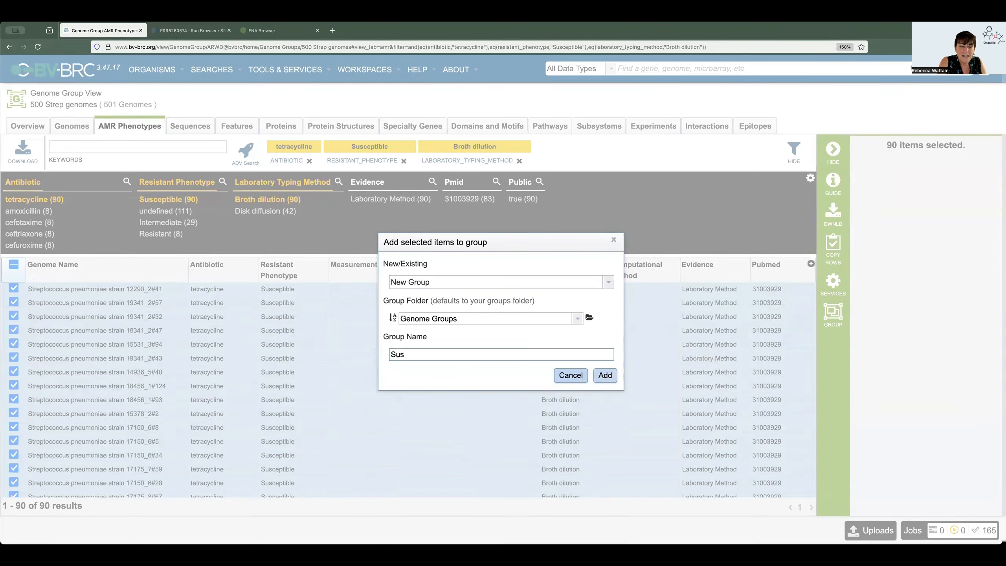
type(" Ter")
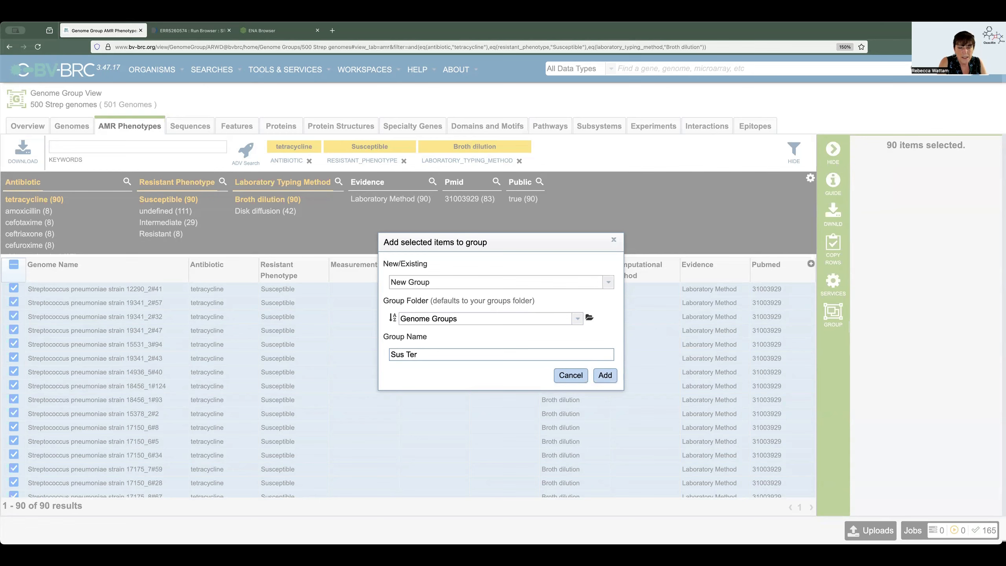
key("BackSpace")
type("tra Broth Strep")
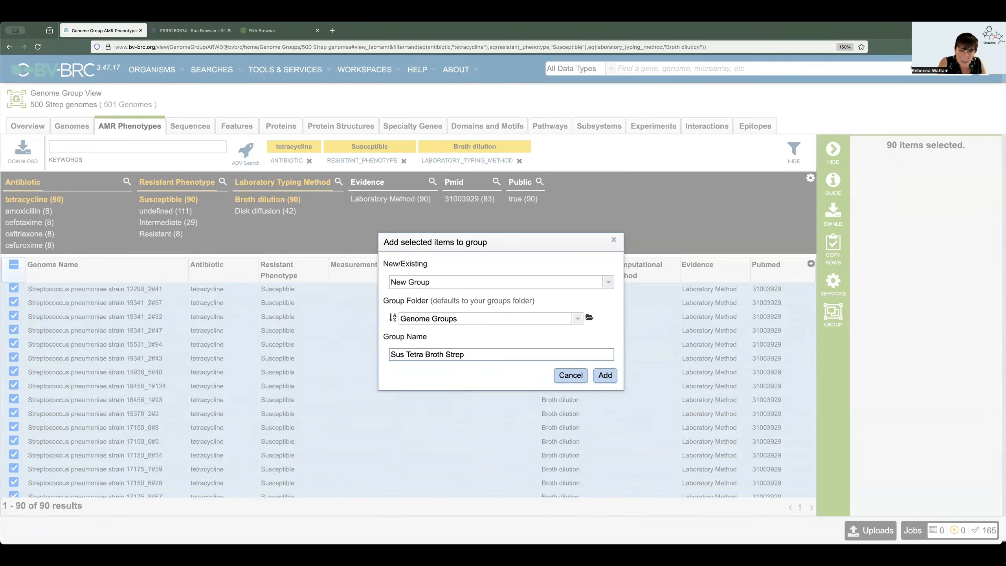
left_click(606, 377)
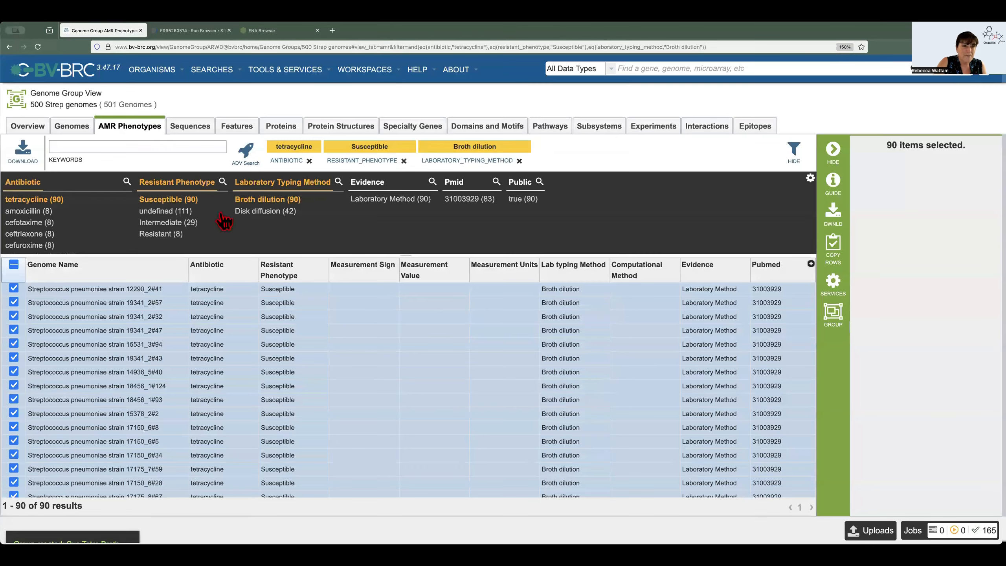
Replace the Susceptible filter with Resistant and save all the filtered genomes to a new genome group named "Res Tet Broth Strep"
left_click(174, 199)
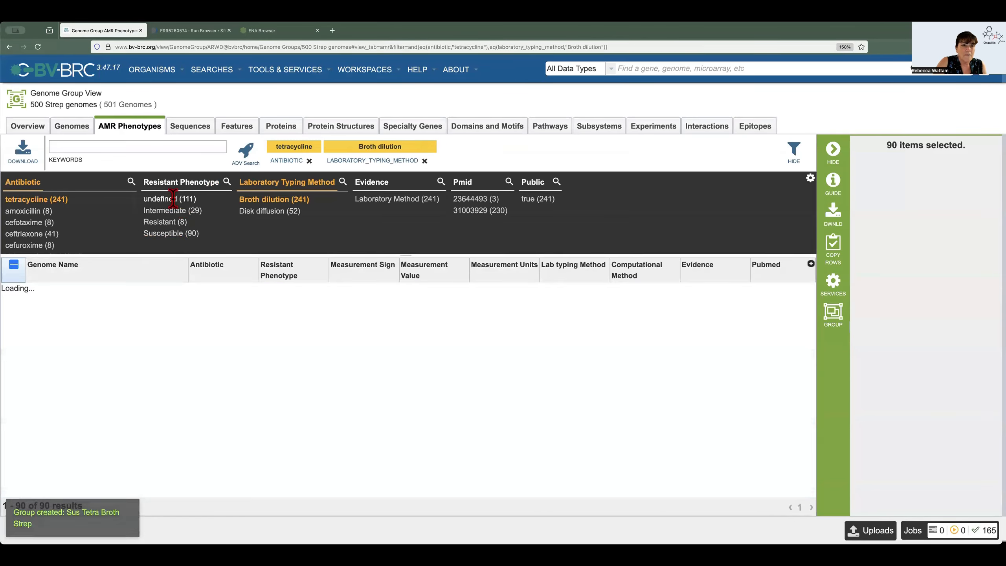
left_click(164, 222)
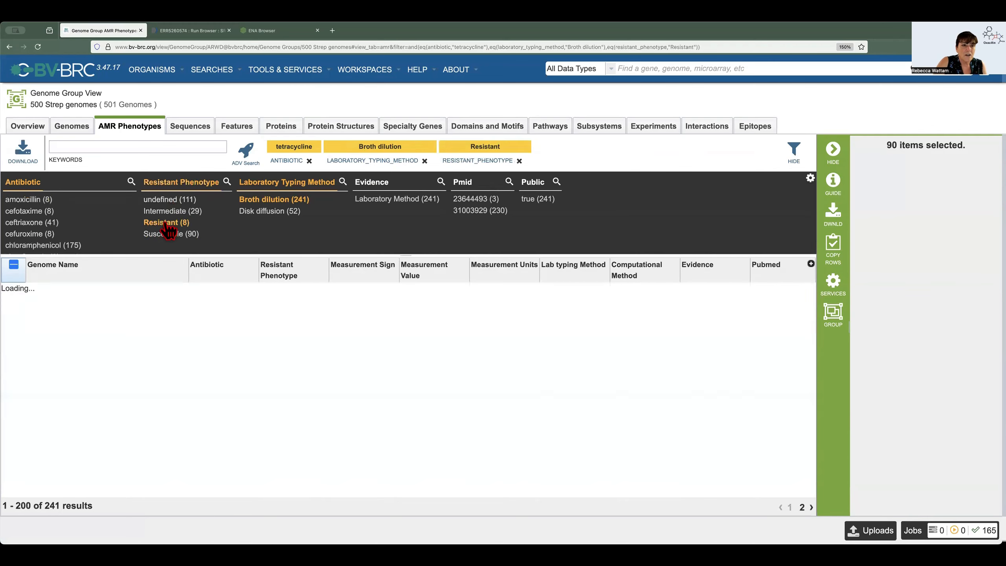
left_click(13, 264)
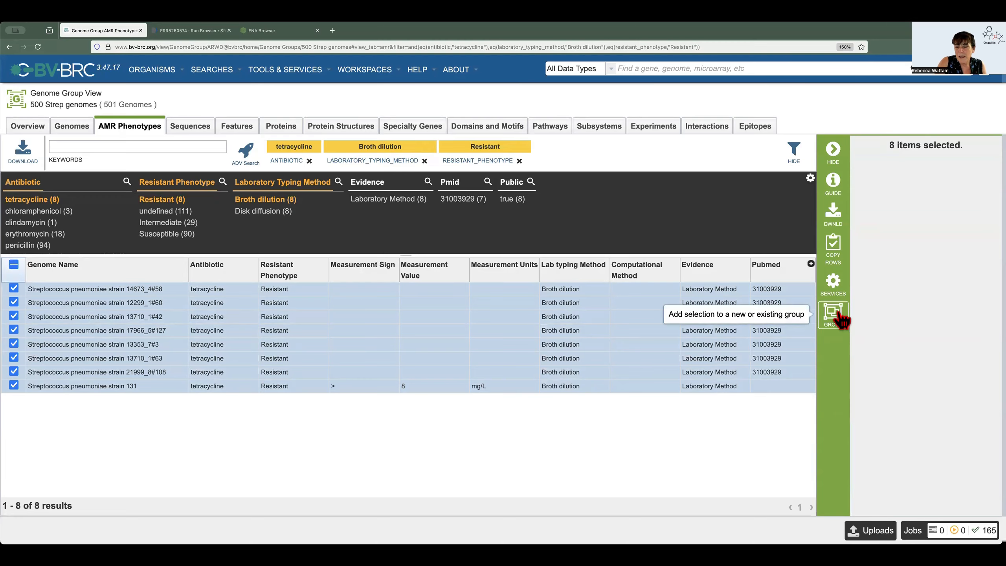
left_click(836, 315)
left_click(608, 282)
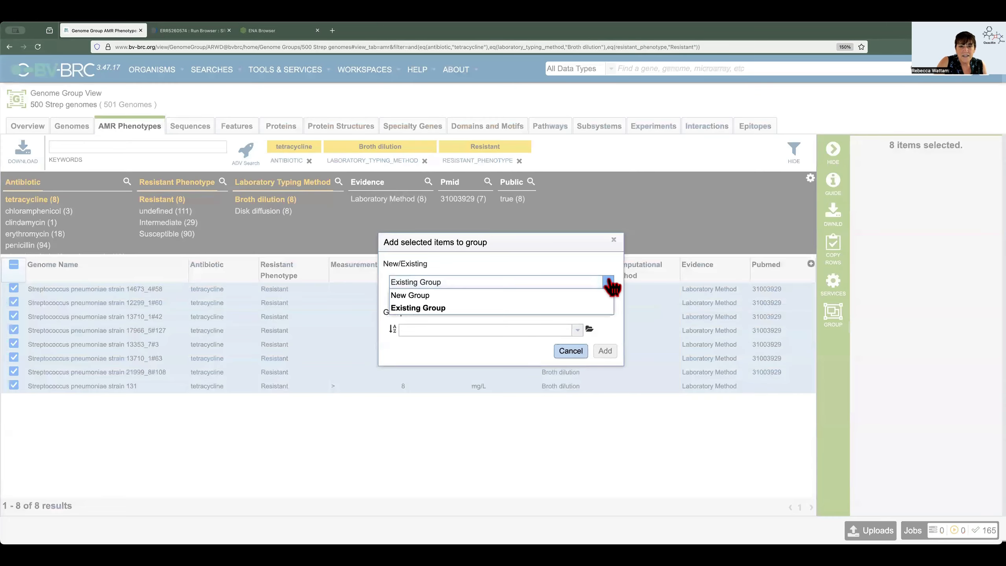
left_click(448, 296)
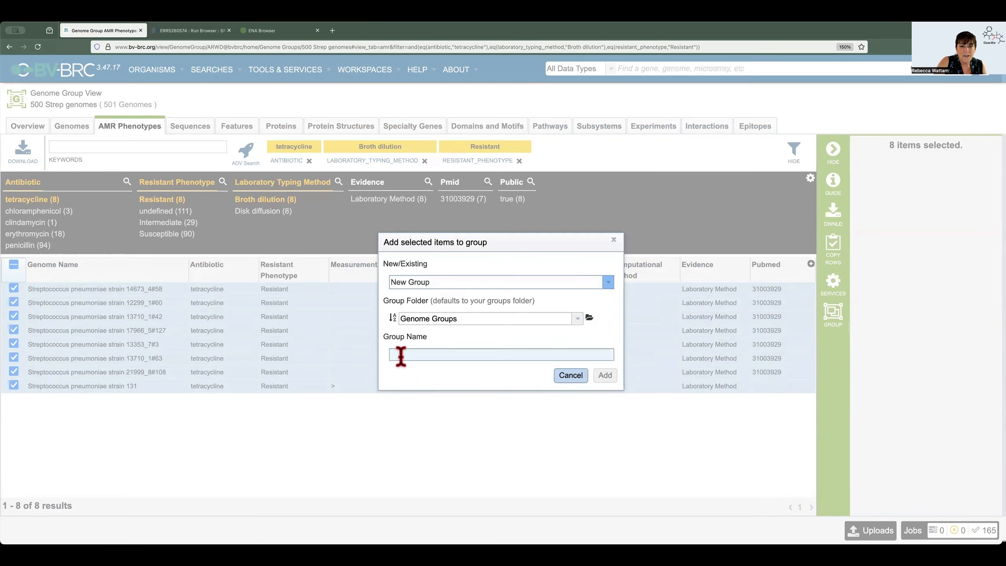
left_click(401, 356)
type("Res")
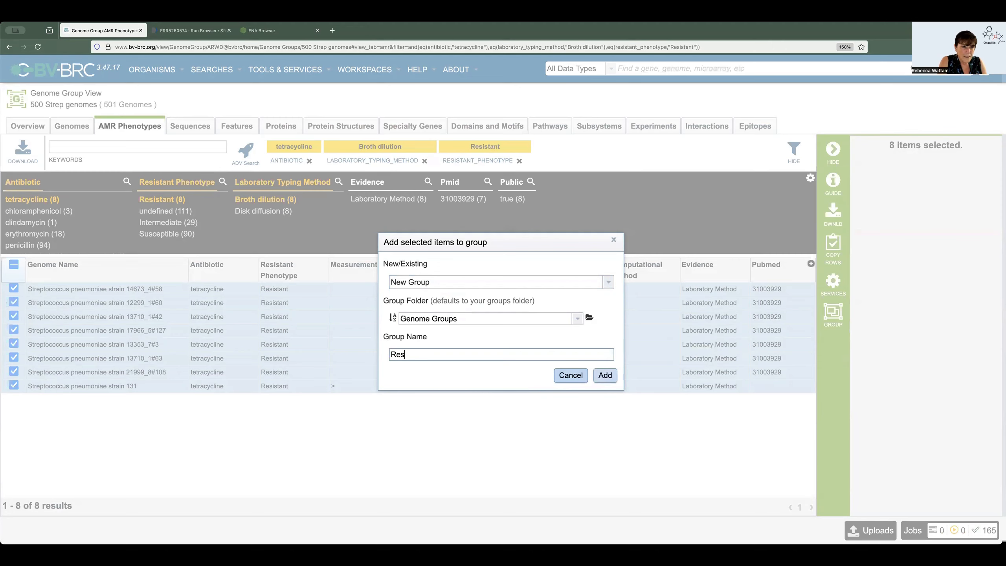
type(" Tet Broth Strep")
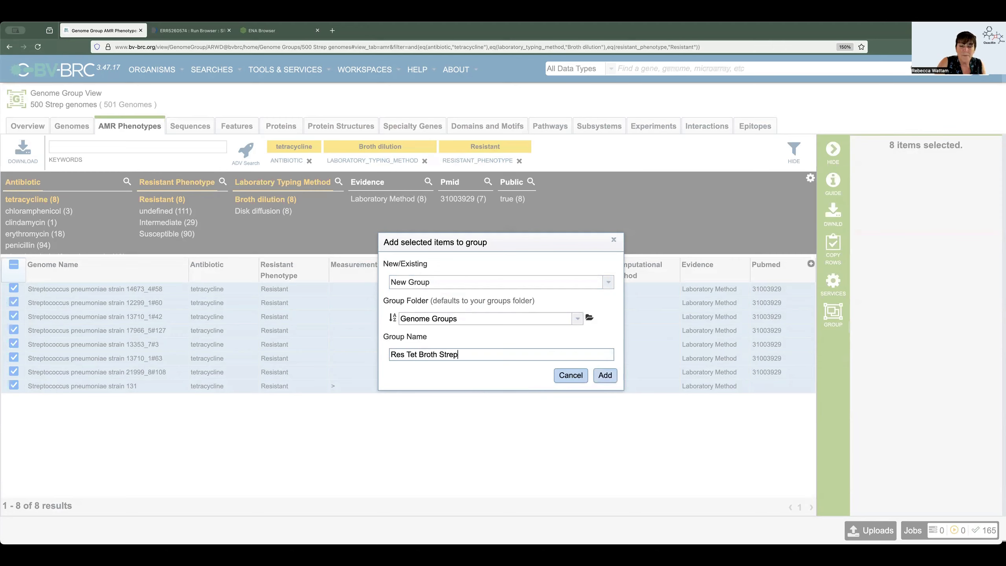
left_click(605, 376)
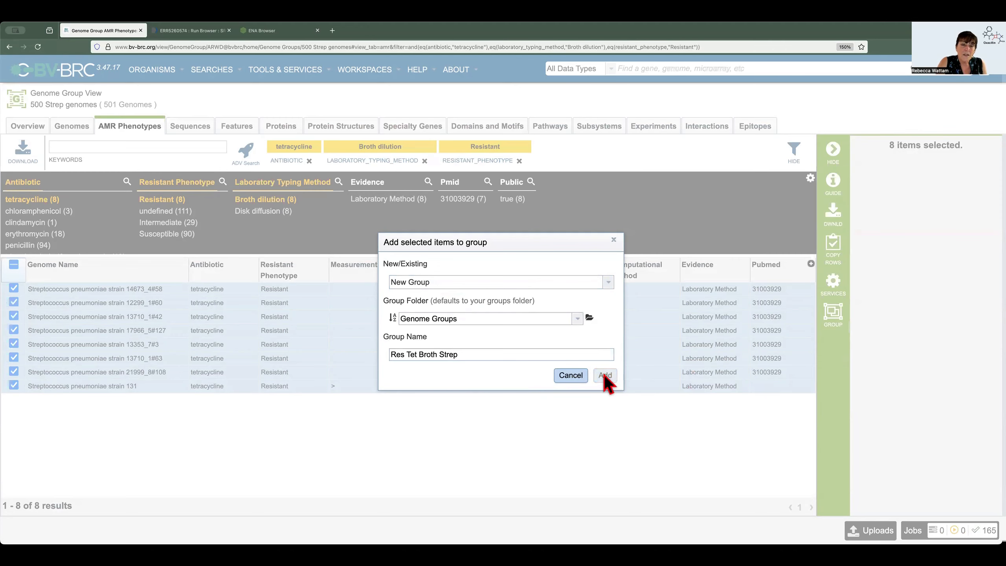